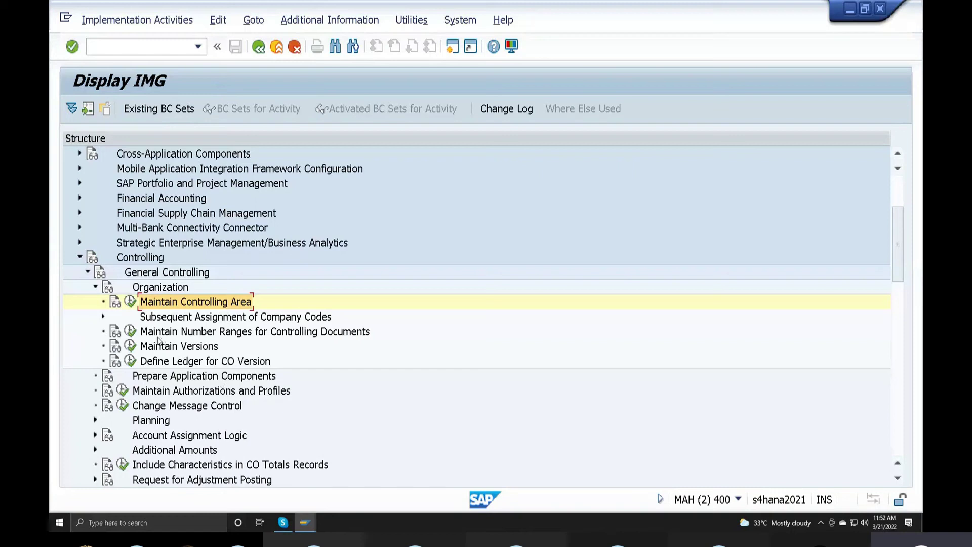
Step: Open the Maintain Number Ranges for Controlling Documents activity and enter APC as the CO area
click(190, 334)
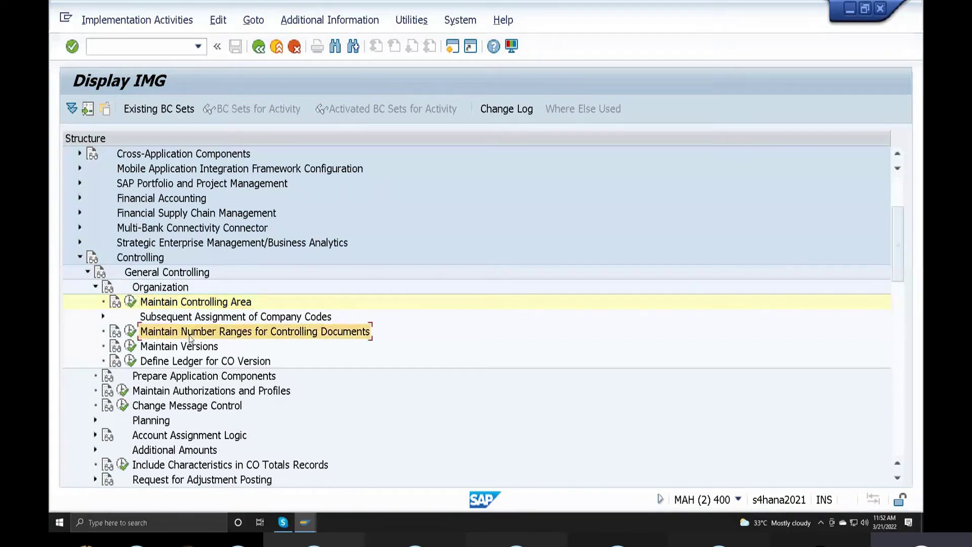
click(131, 333)
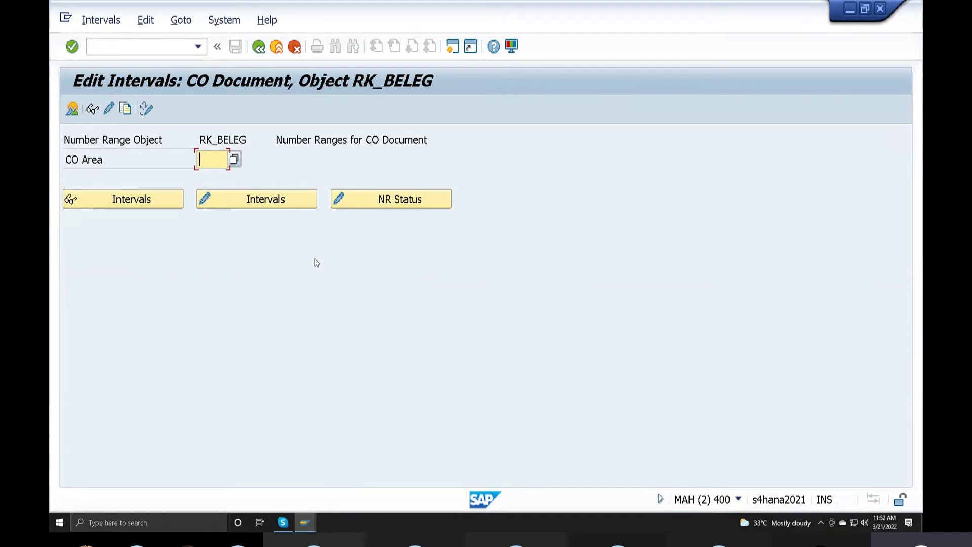
text(apc)
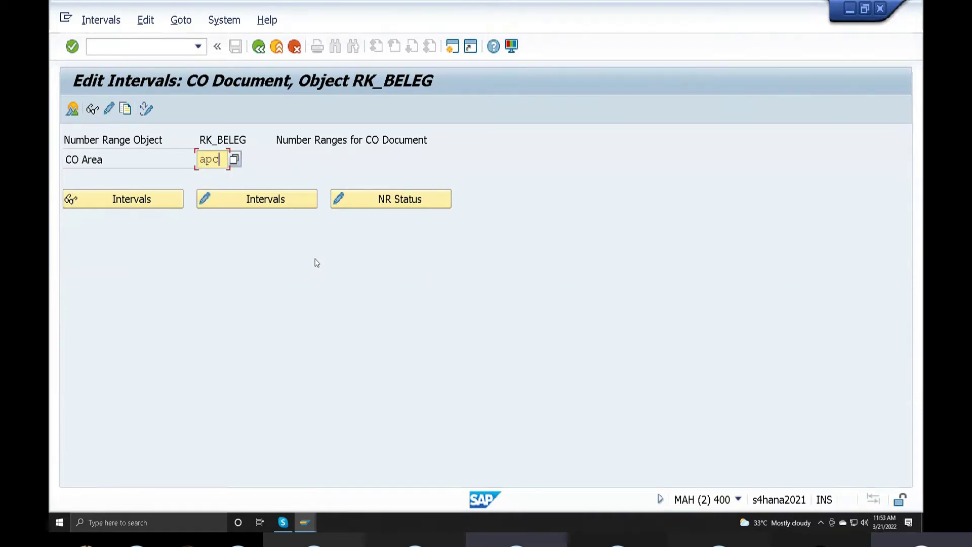
Step: Check the existing number range intervals for CO area APC and dismiss the information dialog
click(294, 198)
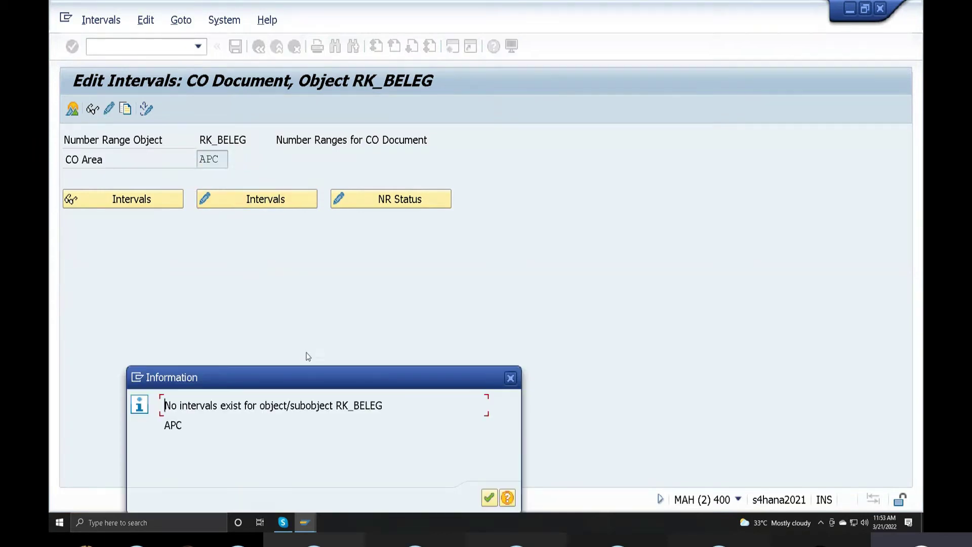
drag(314, 369, 378, 249)
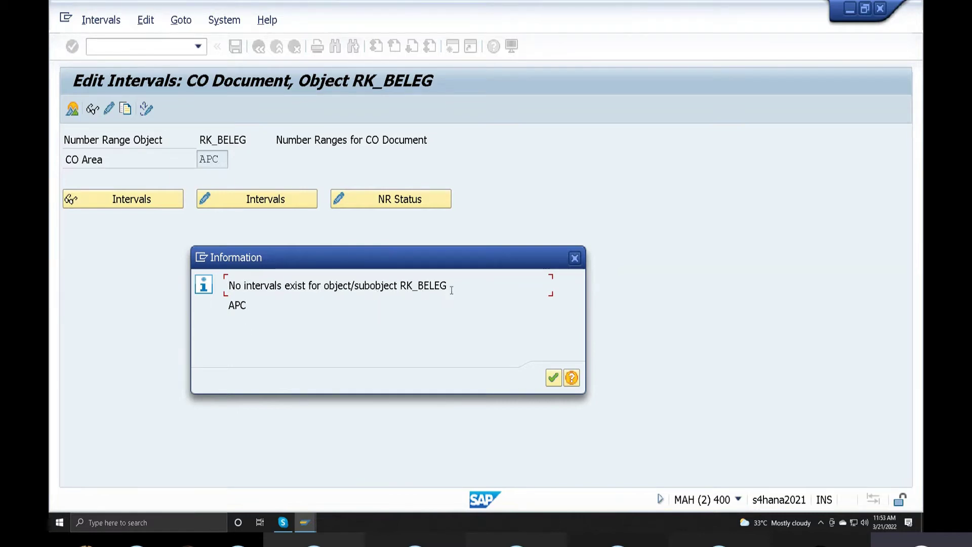
drag(452, 289, 228, 286)
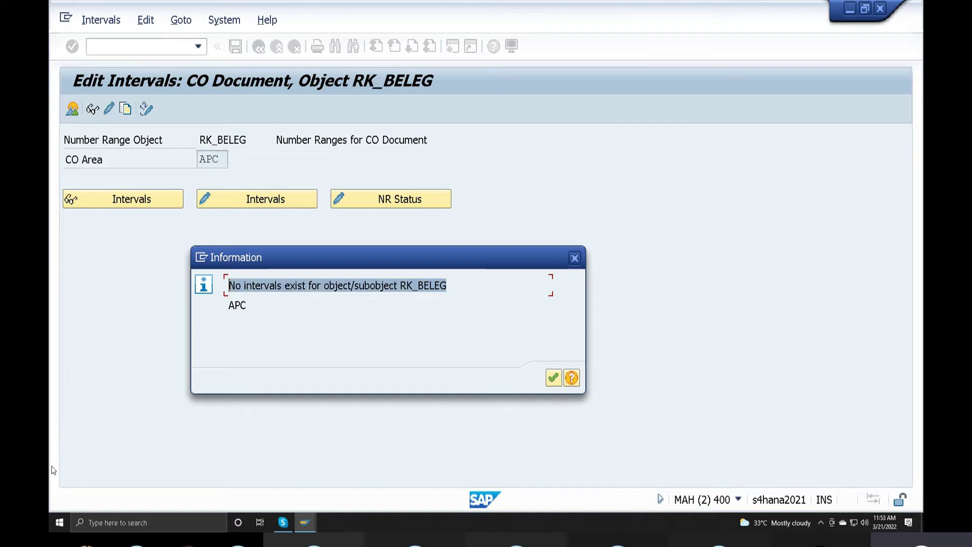
click(576, 259)
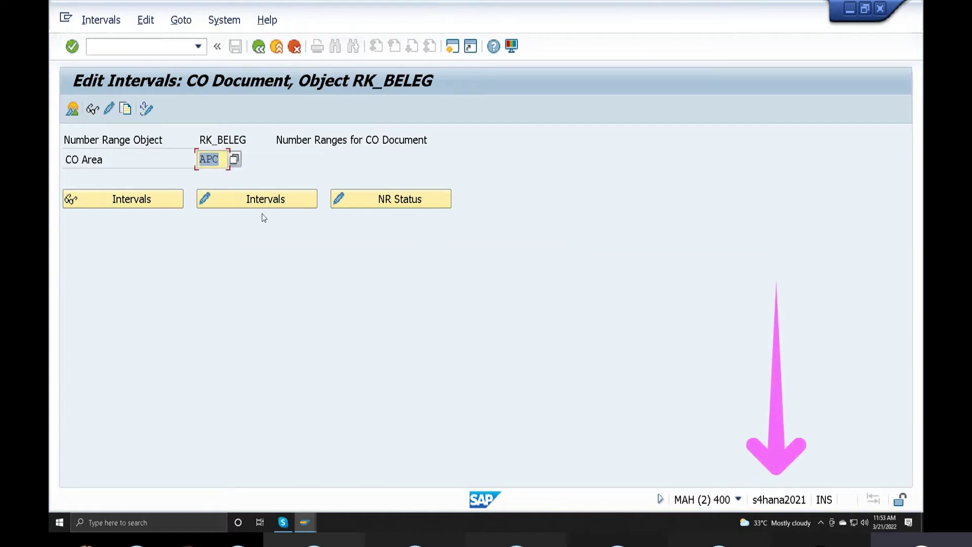
Step: Open the group maintenance for CO area APC and start a new group named APPLE-COST PLANNING
click(109, 109)
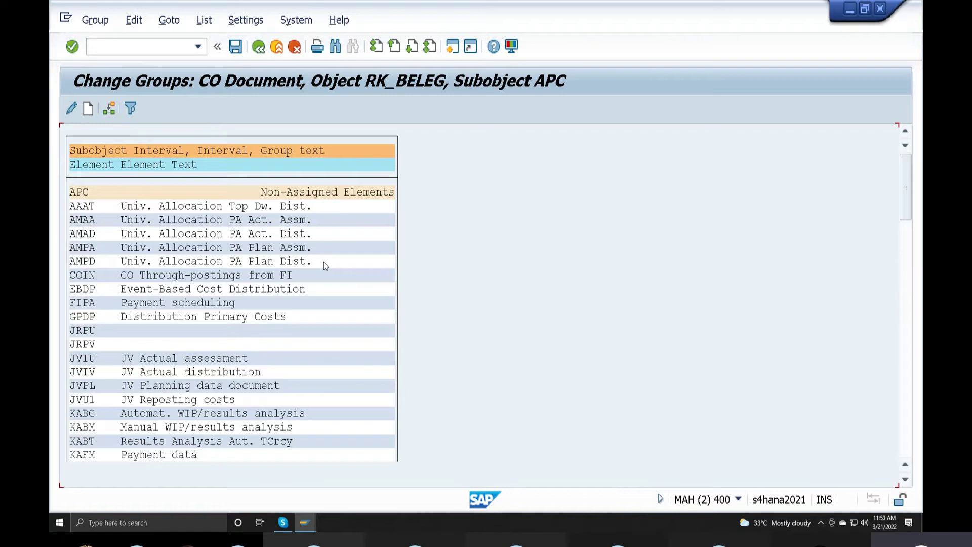
click(88, 108)
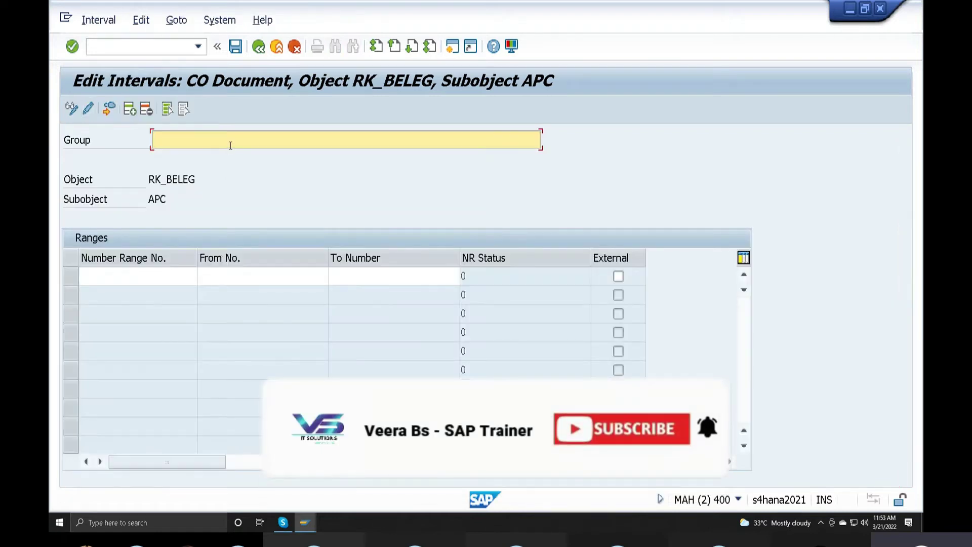
text(A)
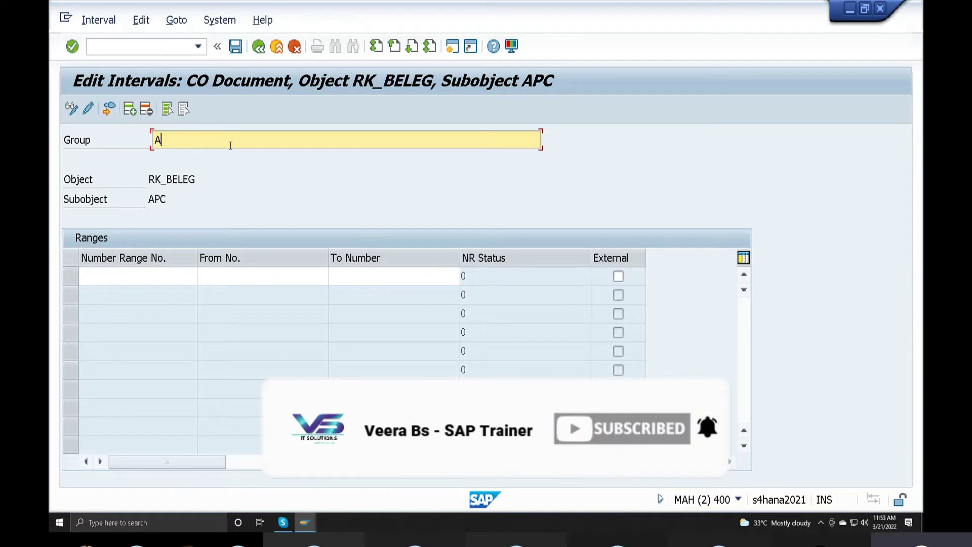
text(PPLE)
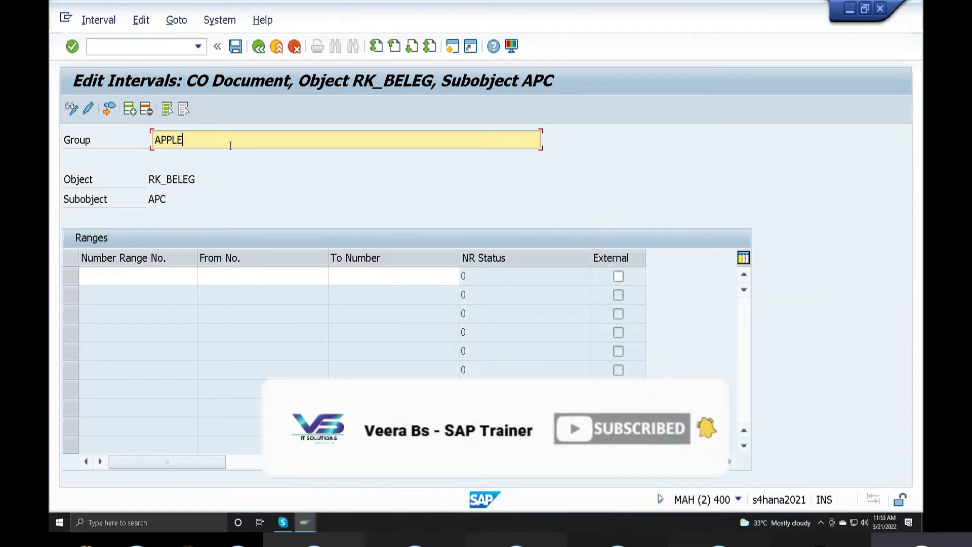
text(-COST PLAN)
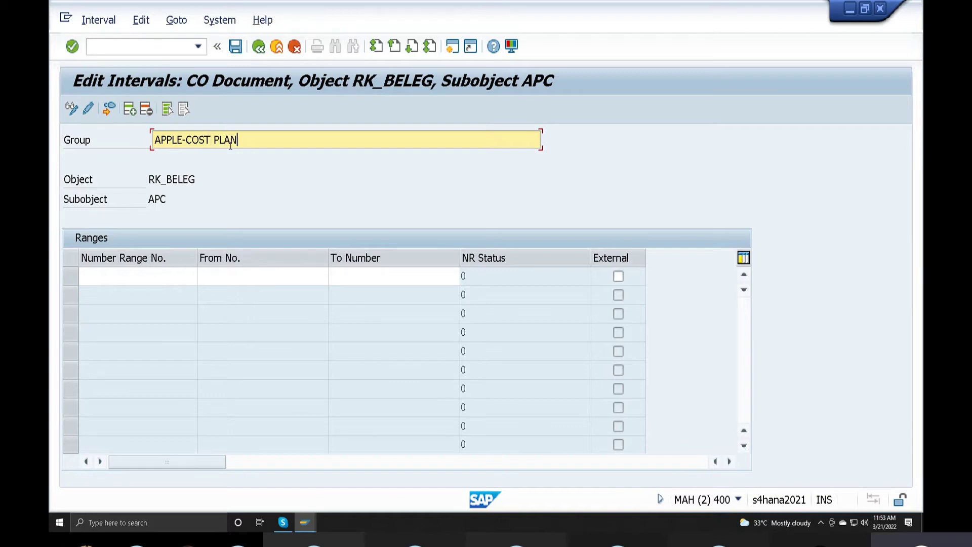
text(NING)
Step: Add number range 01 from 1 to 1000 to the APPLE-COST PLANNING group, save it, and return to the group overview
click(134, 274)
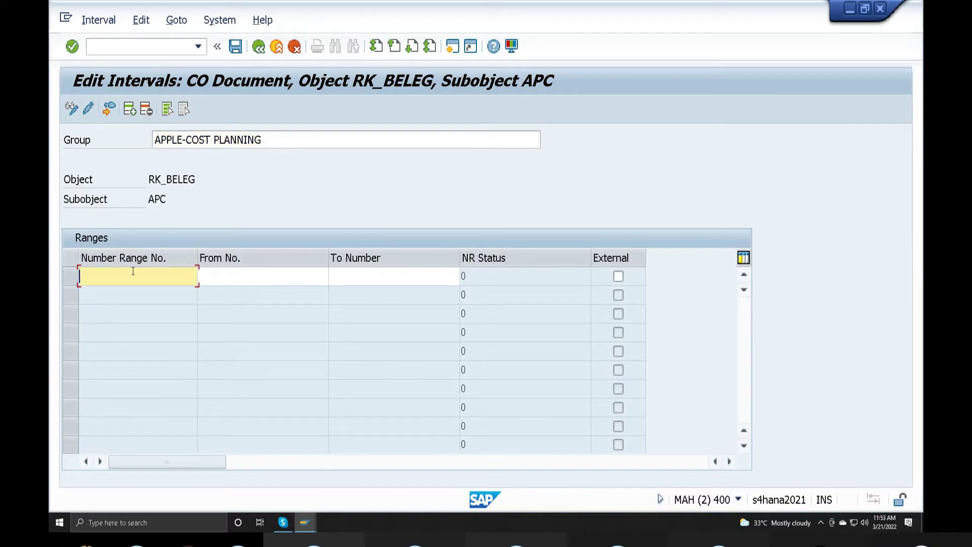
text(01)
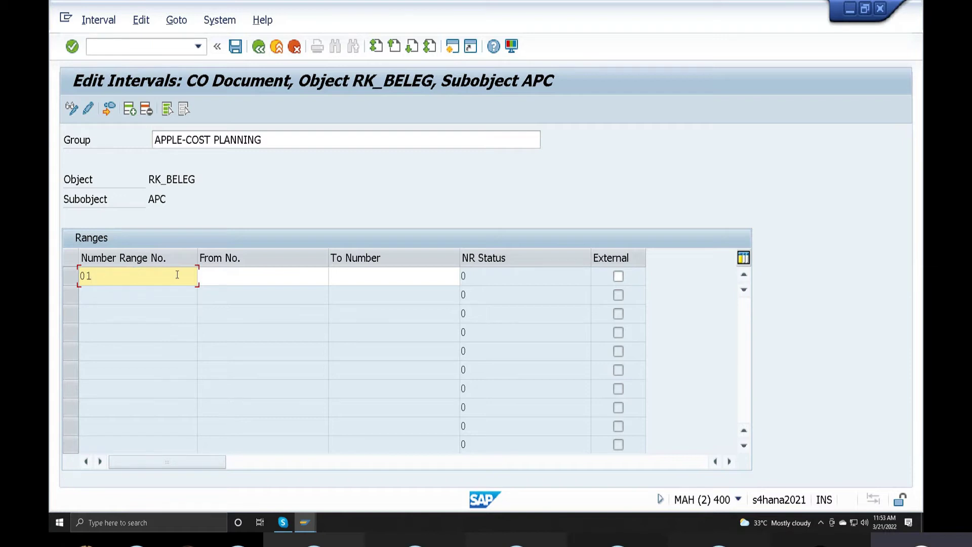
click(225, 280)
text(1)
click(389, 272)
text(1)
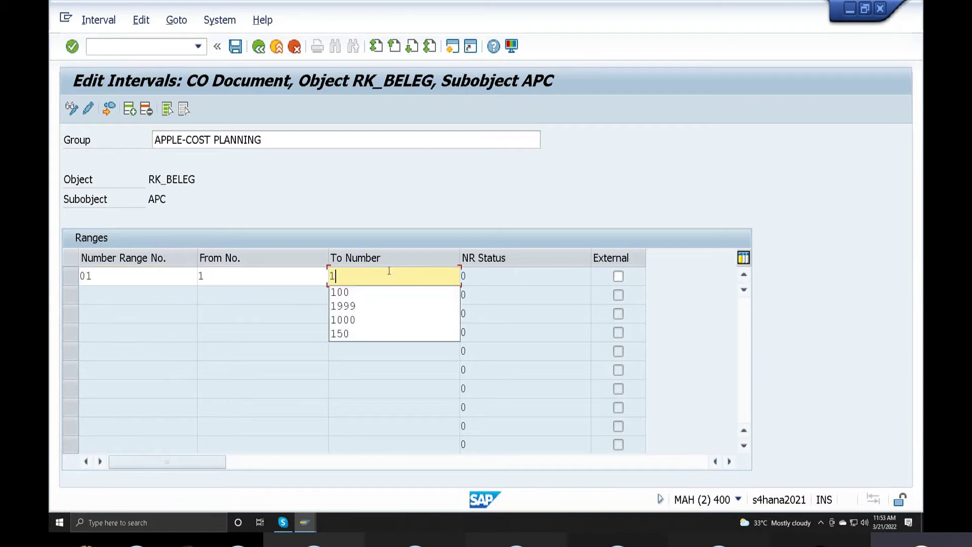
text(000)
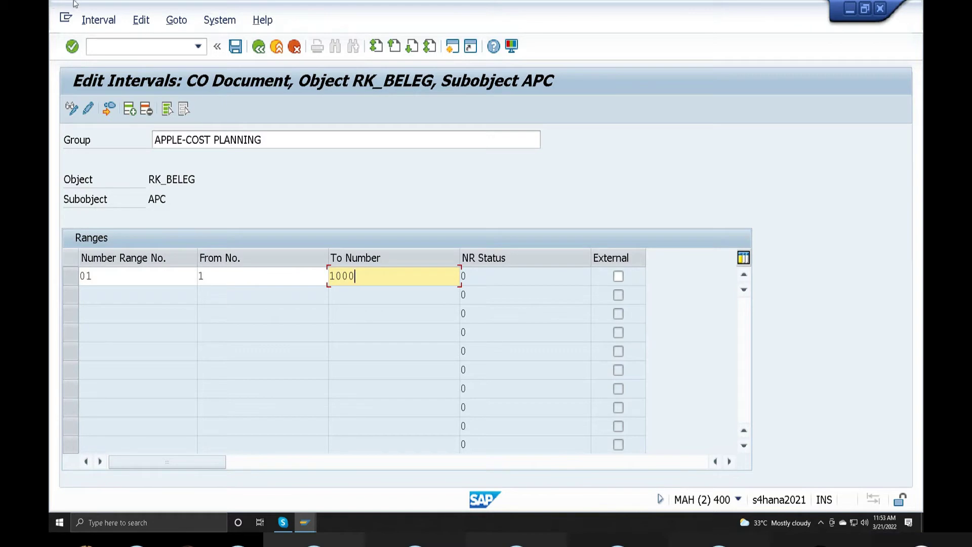
click(235, 47)
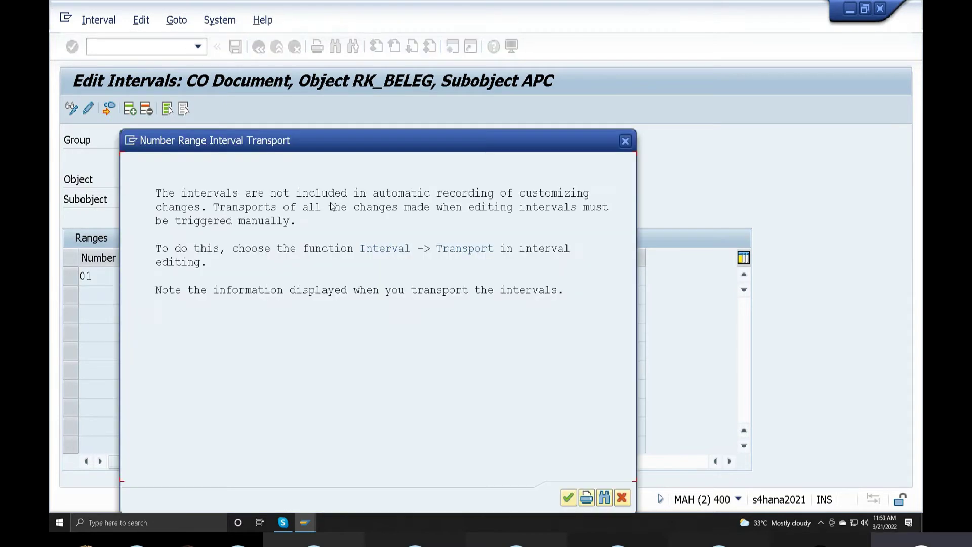
click(568, 499)
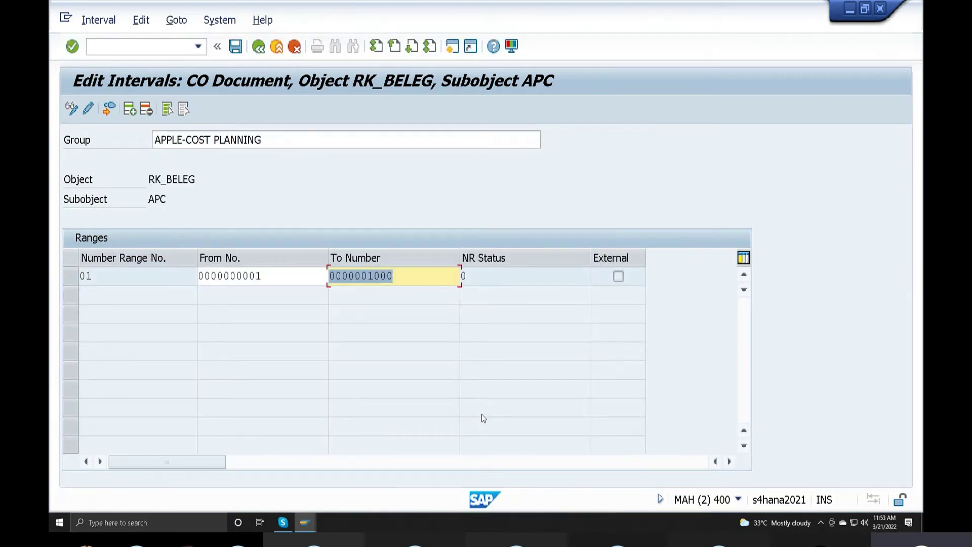
click(259, 47)
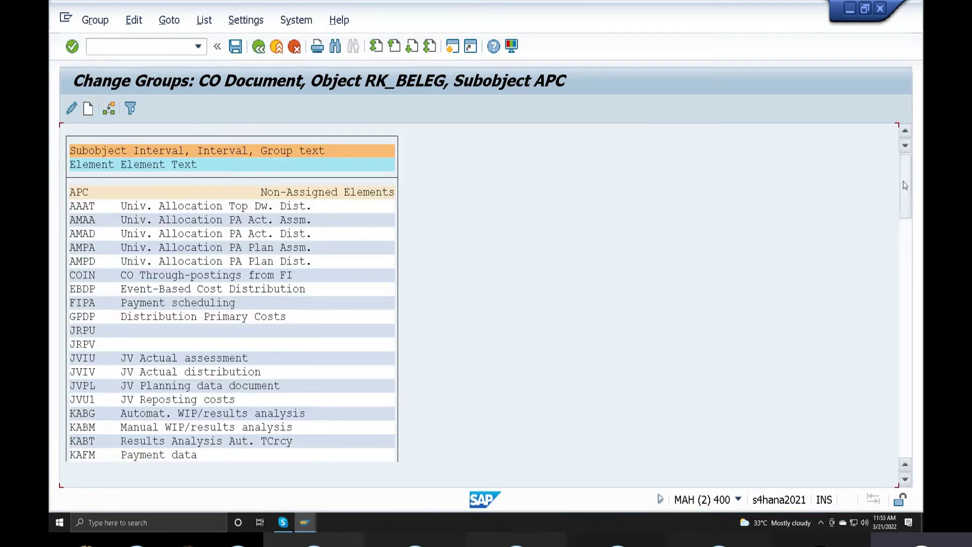
Step: Review the non-assigned elements and the APPLE-COST PLANNING group in the APC group overview
drag(908, 365, 914, 436)
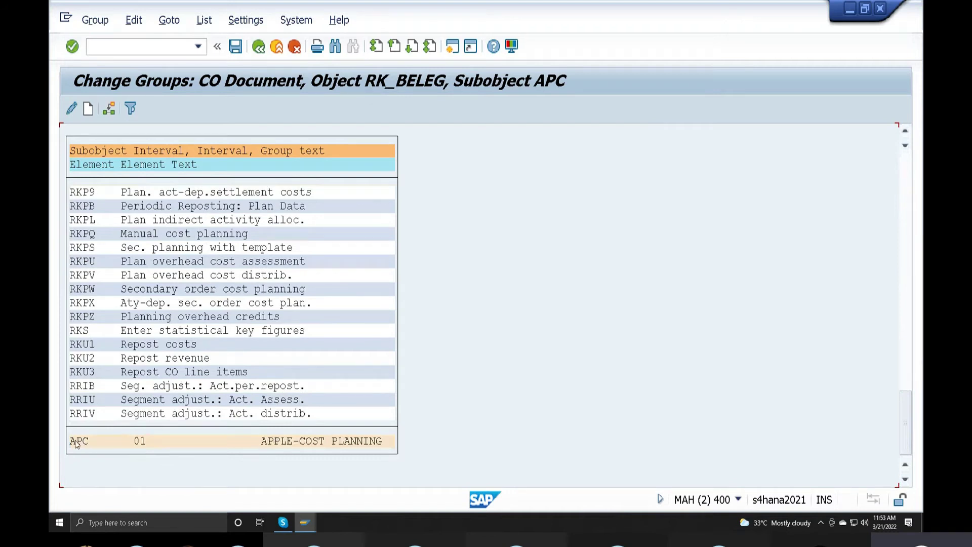
scroll(180, 311, up, 2)
scroll(179, 311, up, 4)
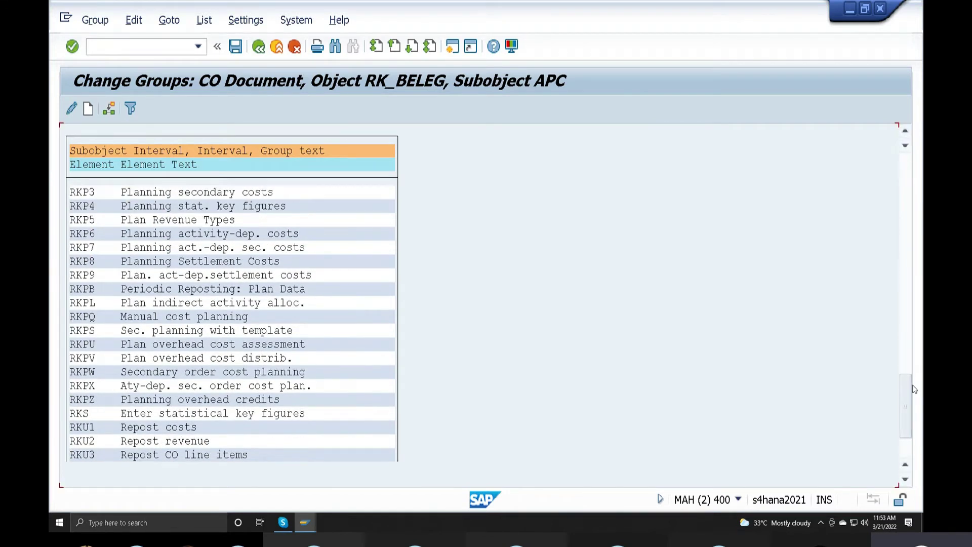
drag(914, 146, 914, 147)
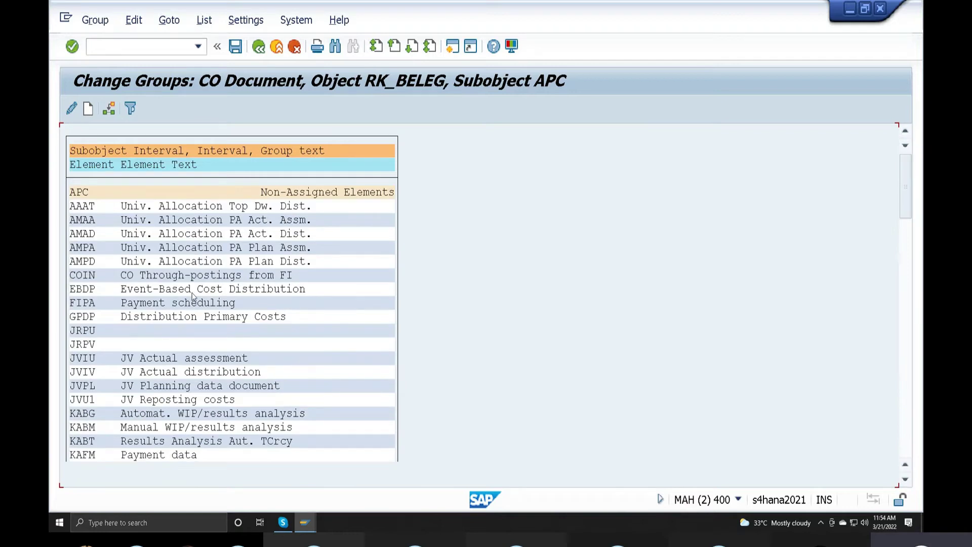
scroll(181, 287, down, 5)
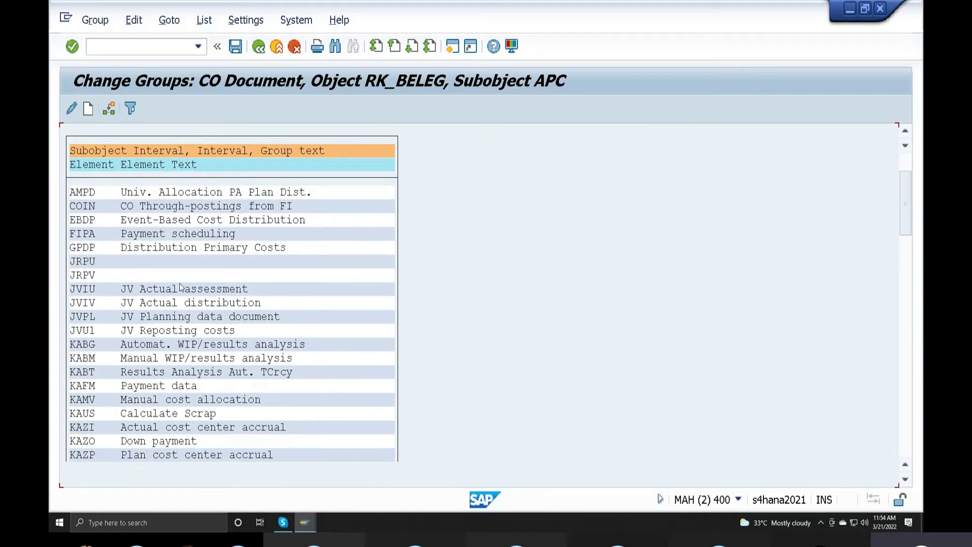
scroll(181, 287, up, 3)
scroll(180, 287, up, 2)
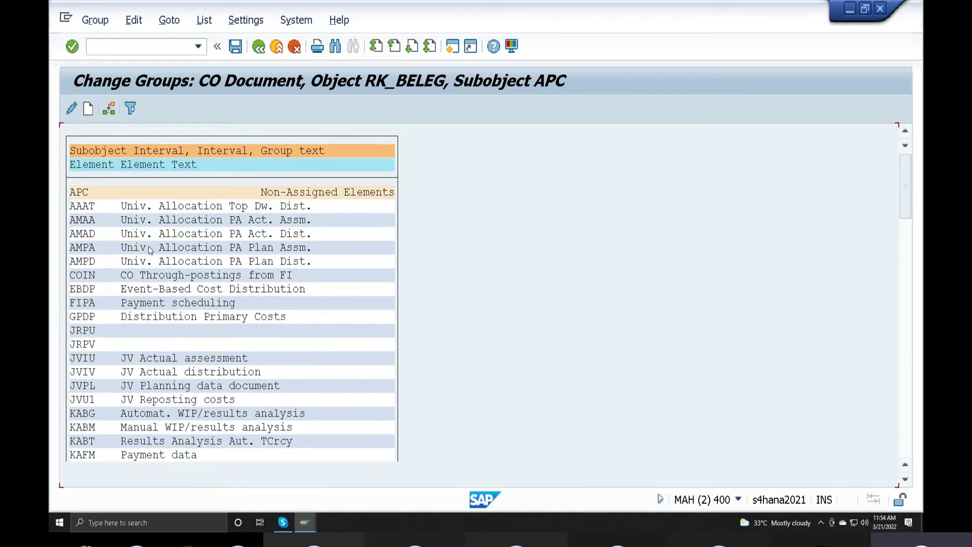
Step: Assign the non-assigned element RKP1 (Planning primary costs) to the APPLE-COST PLANNING group
scroll(177, 297, down, 7)
scroll(177, 308, down, 10)
scroll(175, 313, down, 12)
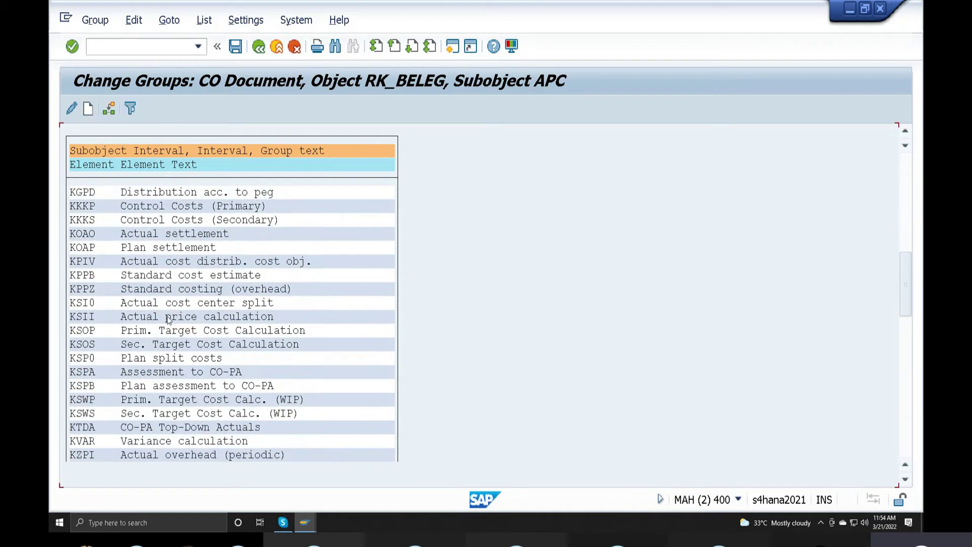
scroll(168, 319, down, 11)
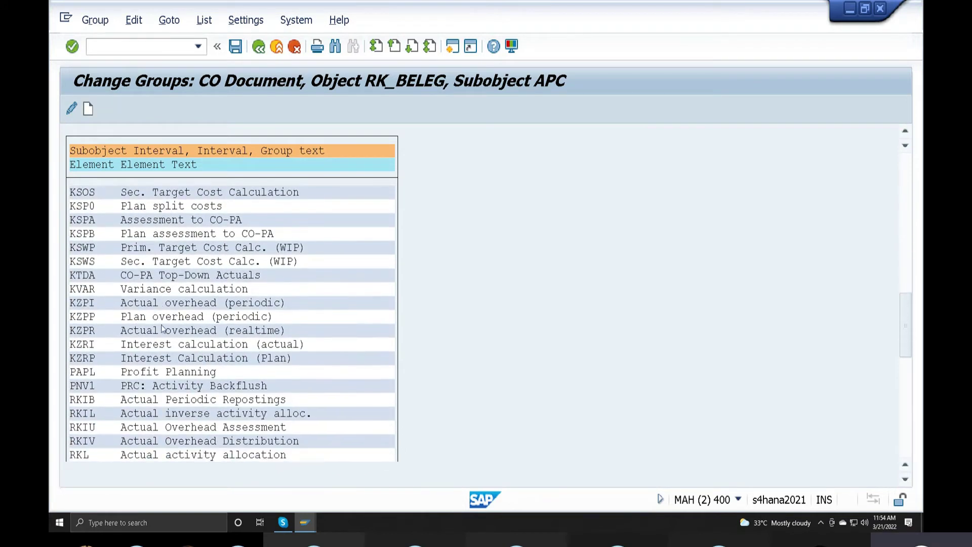
scroll(162, 330, down, 9)
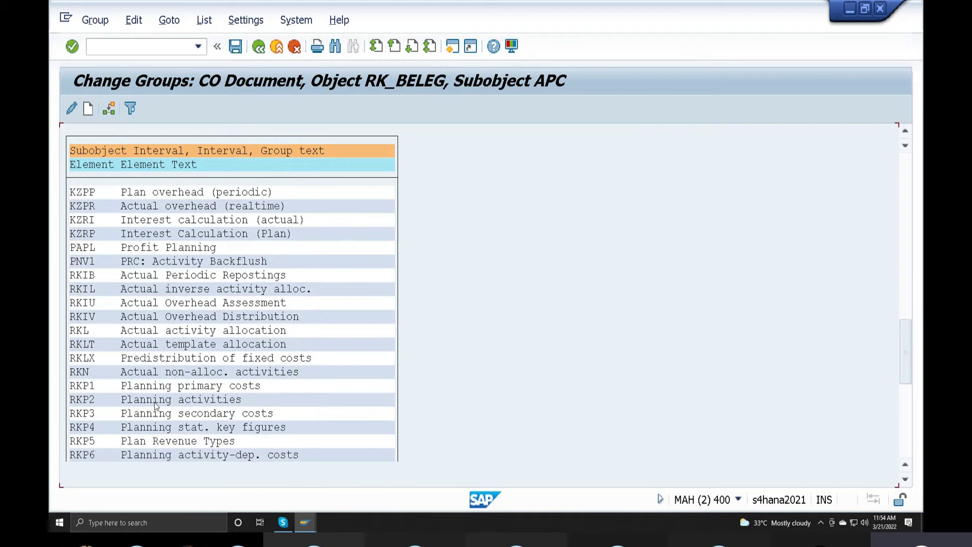
click(81, 388)
click(110, 108)
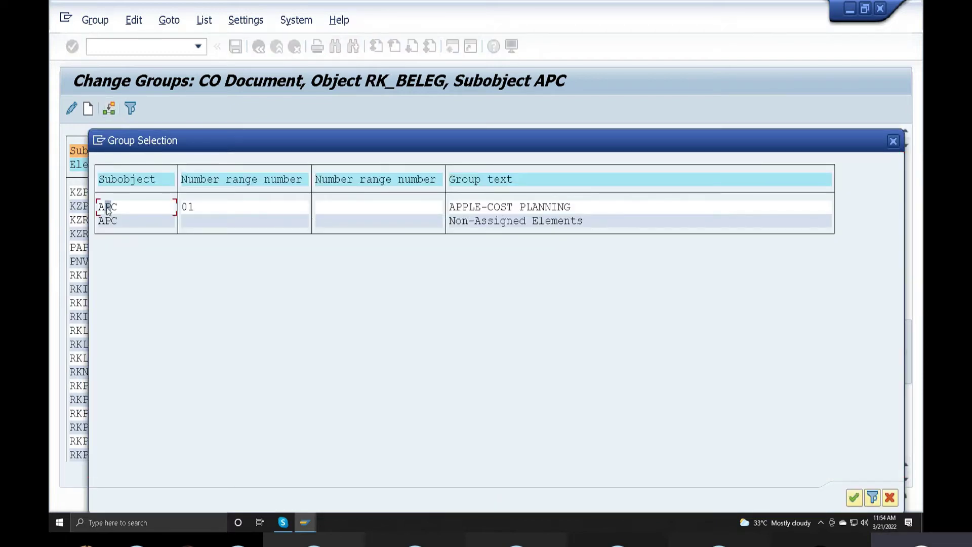
click(854, 498)
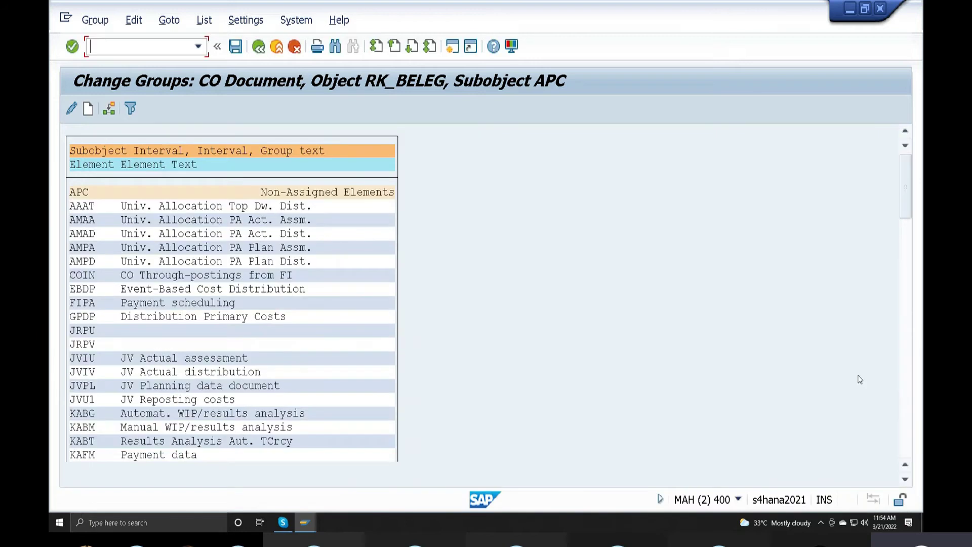
Step: Assign the non-assigned element RKP2 (Planning activities) to the APPLE-COST PLANNING group
drag(905, 192, 905, 423)
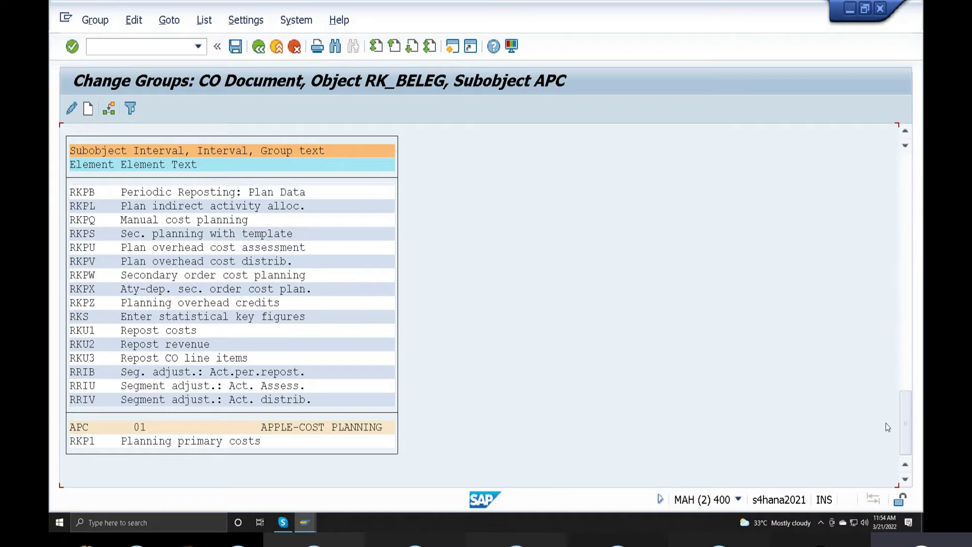
drag(909, 419, 908, 185)
scroll(147, 358, down, 5)
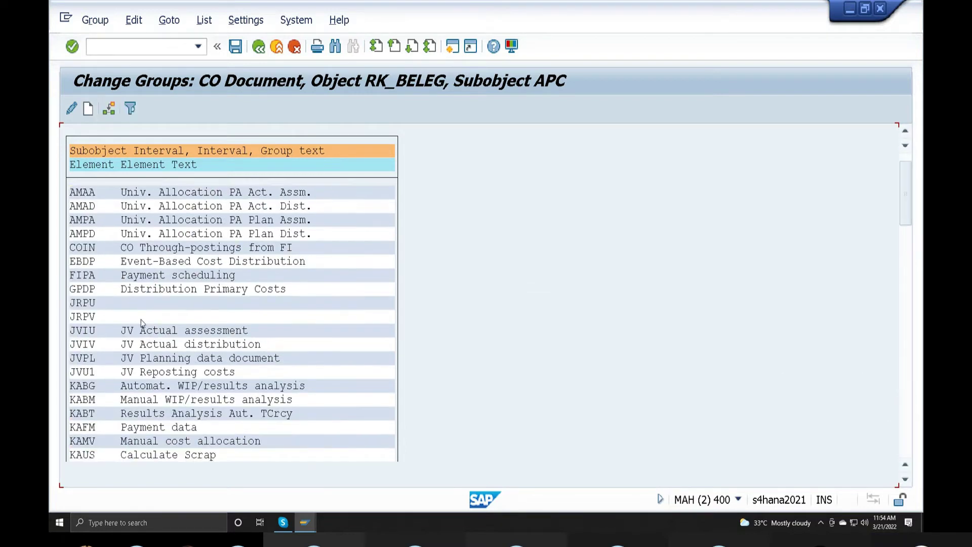
scroll(136, 366, down, 4)
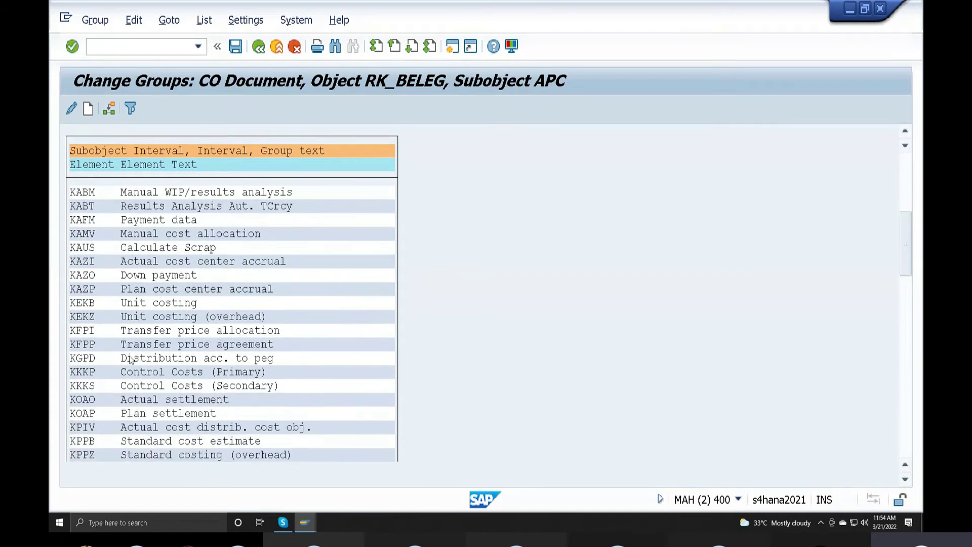
scroll(124, 373, down, 1)
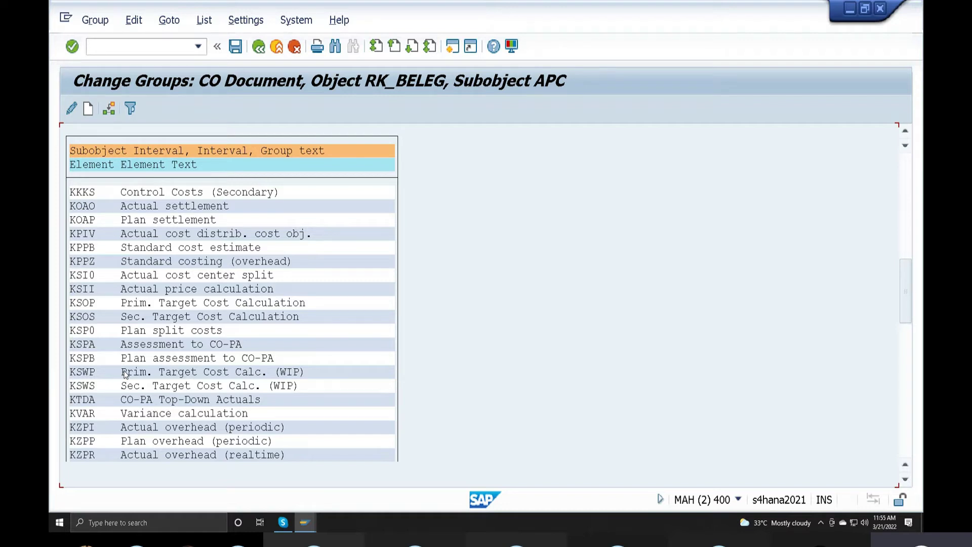
scroll(124, 378, down, 3)
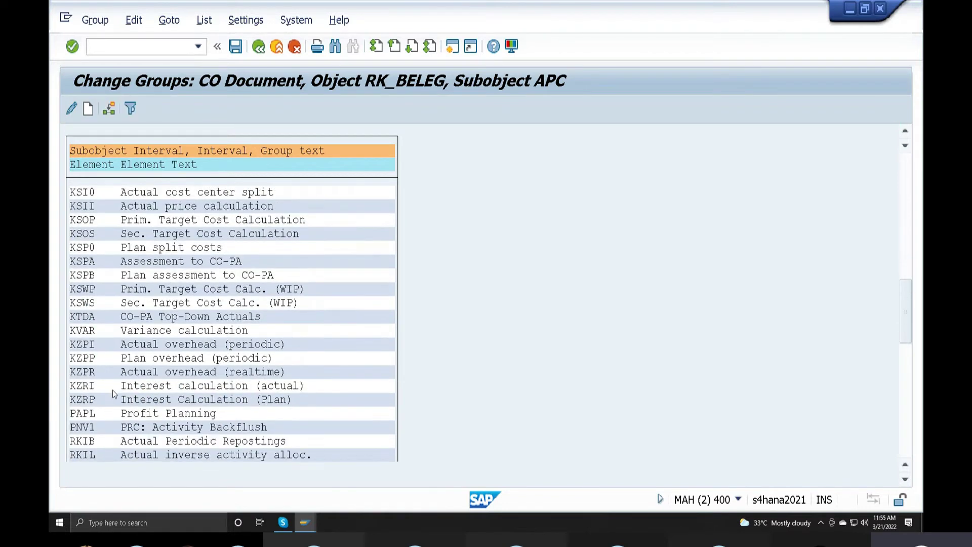
scroll(117, 403, down, 3)
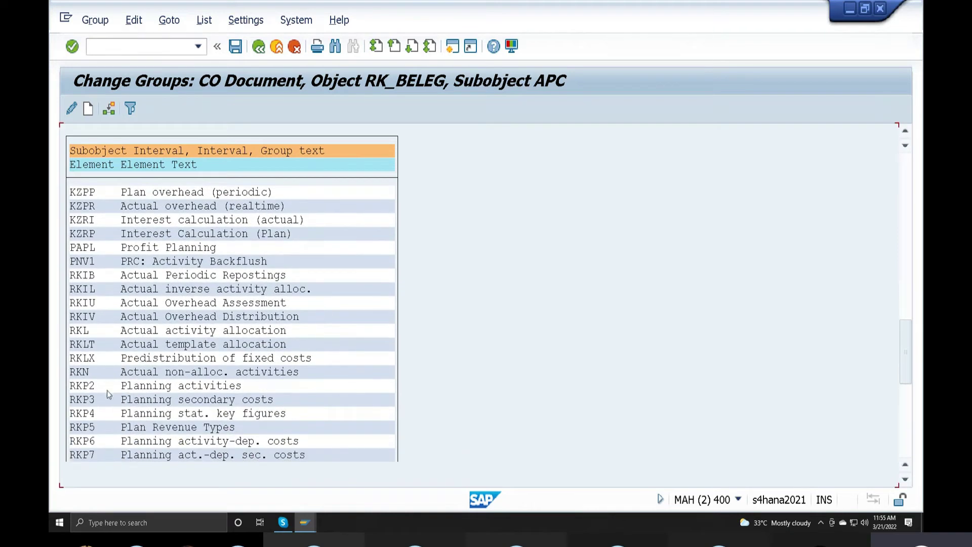
click(87, 387)
click(110, 111)
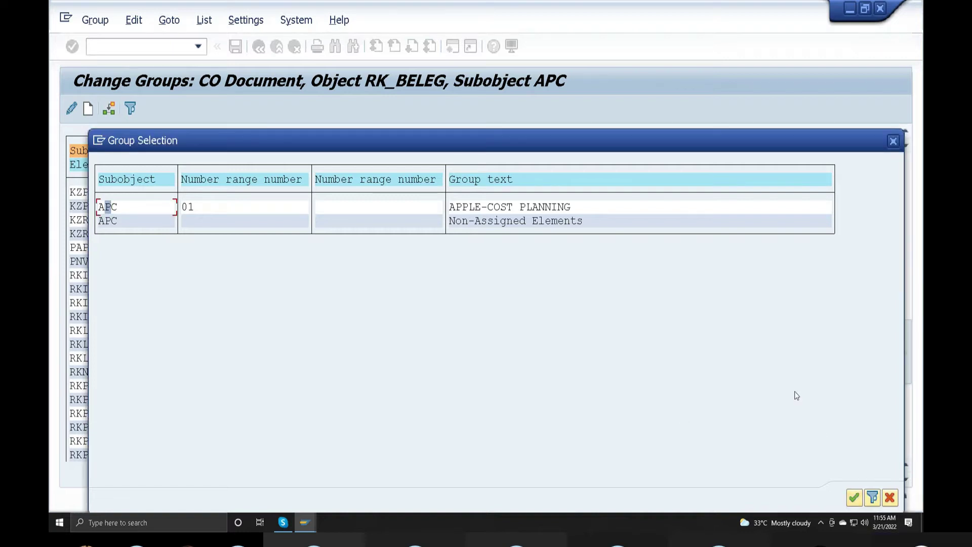
click(855, 498)
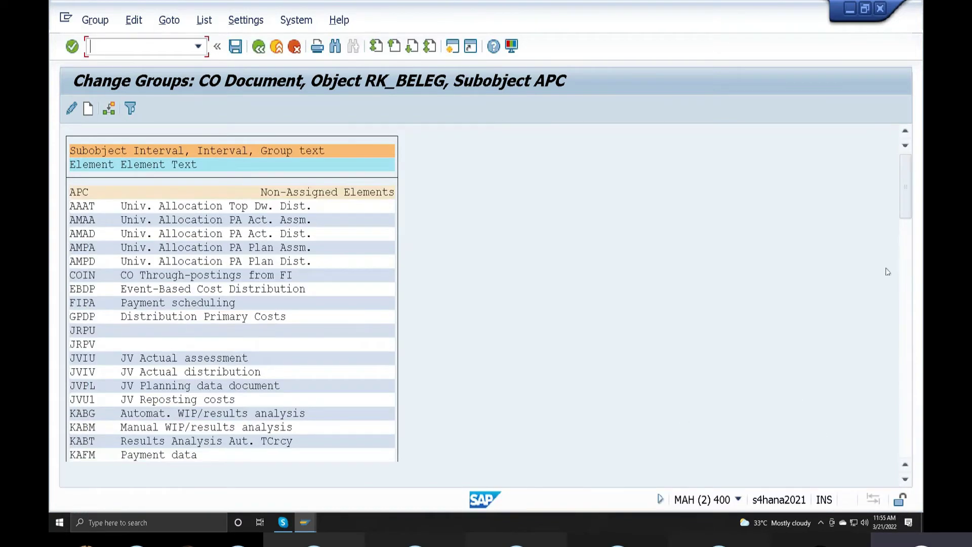
Step: Assign the non-assigned element RKP3 (Planning secondary costs) to the APPLE-COST PLANNING group
drag(904, 211, 902, 380)
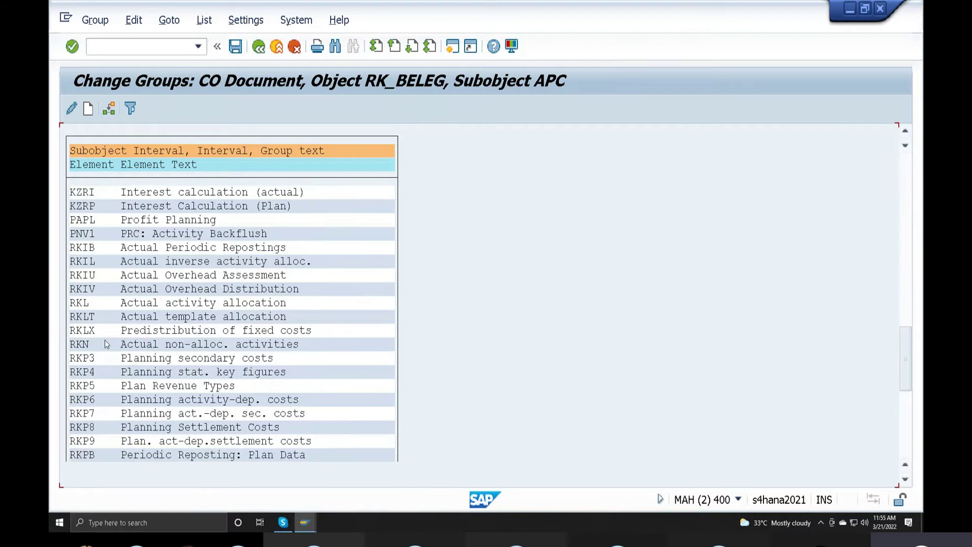
click(88, 361)
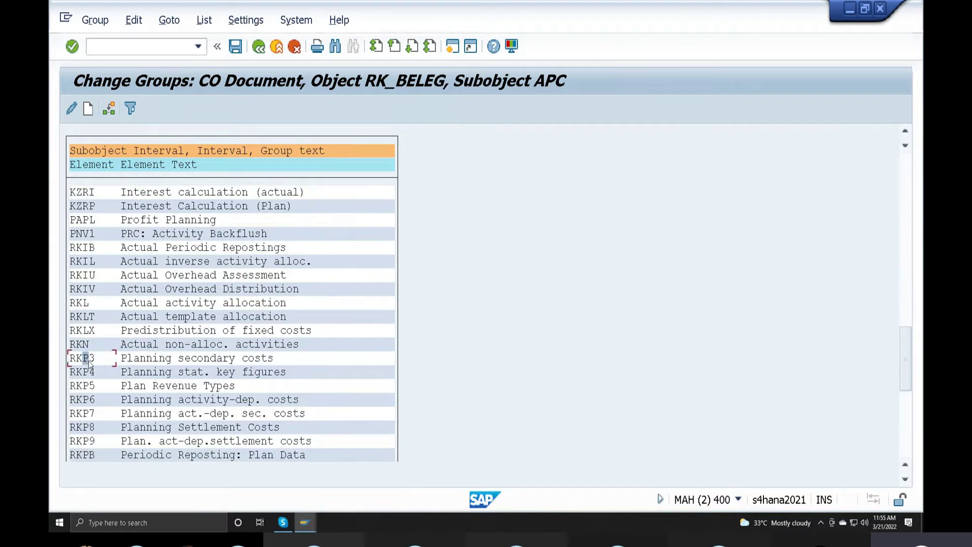
click(109, 109)
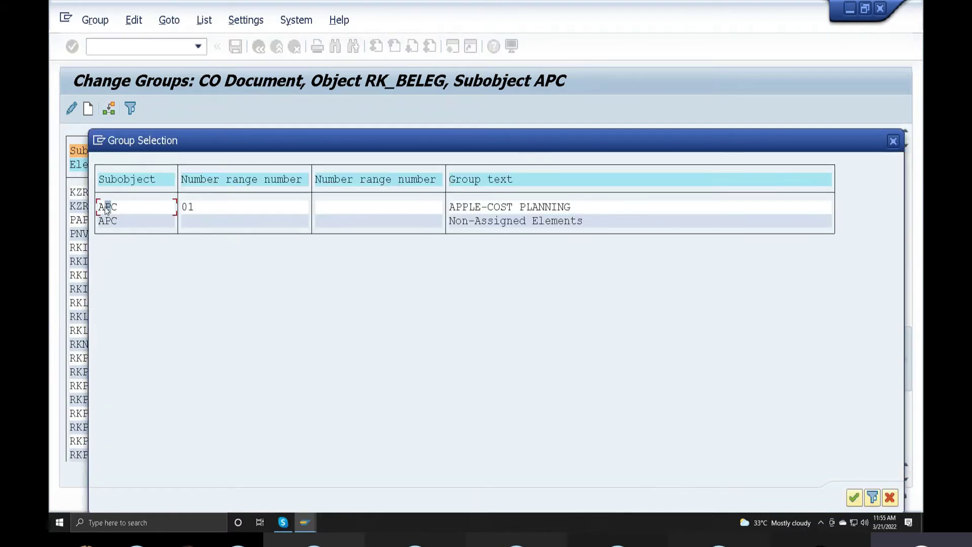
click(854, 497)
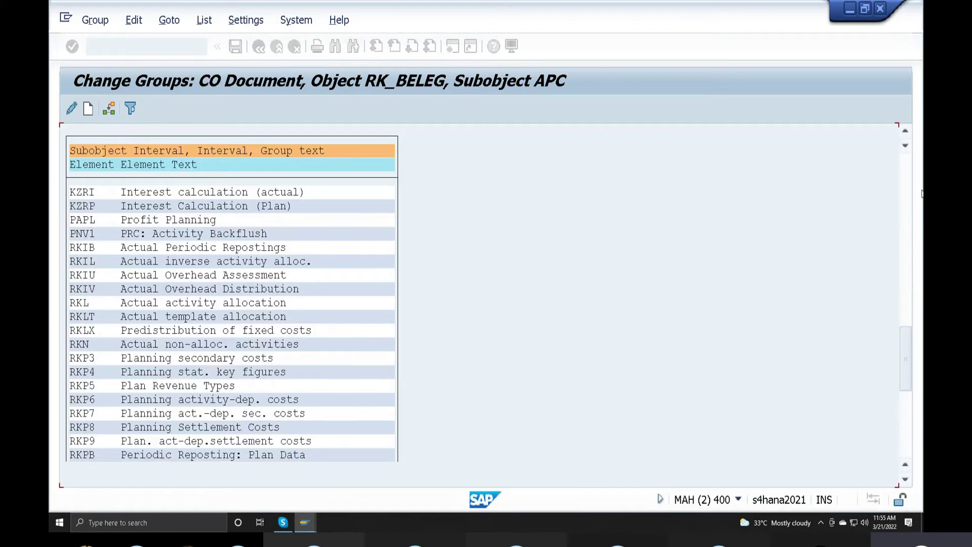
Step: Assign the non-assigned element RKP4 (Planning stat. key figures) to the APPLE-COST PLANNING group
drag(906, 187, 847, 328)
scroll(149, 355, down, 3)
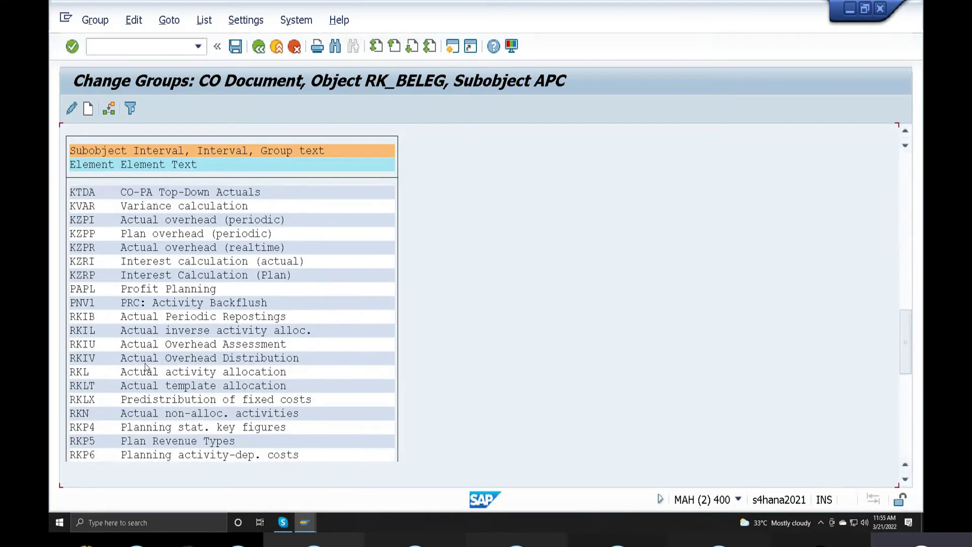
click(108, 108)
click(112, 207)
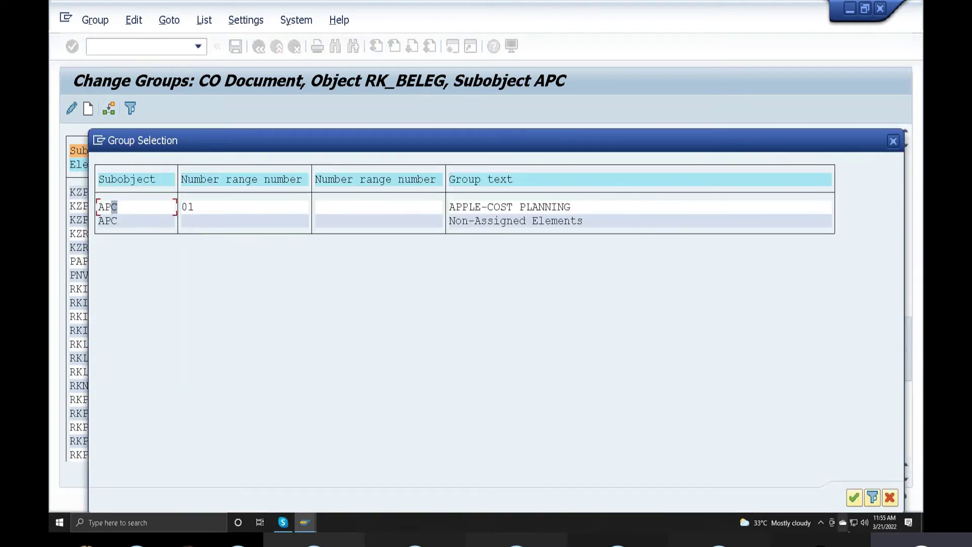
click(854, 500)
Step: Check the elements assigned to the APPLE-COST PLANNING group and look through the remaining non-assigned elements
scroll(506, 481, down, 10)
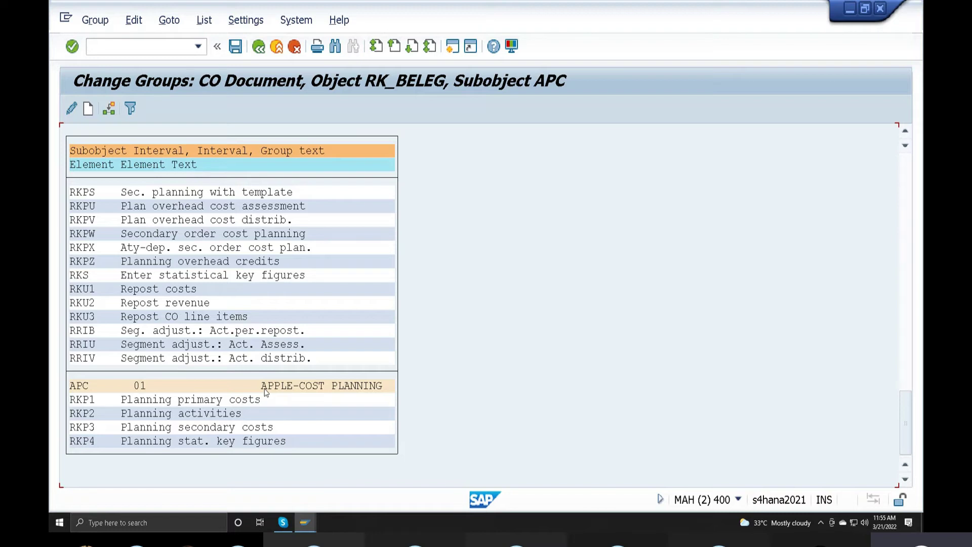
scroll(264, 390, up, 1)
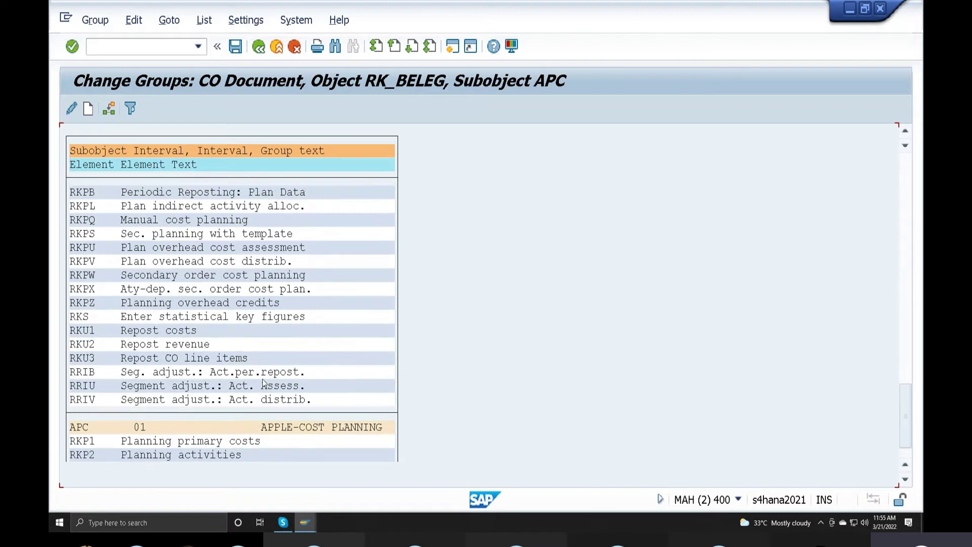
scroll(263, 383, up, 3)
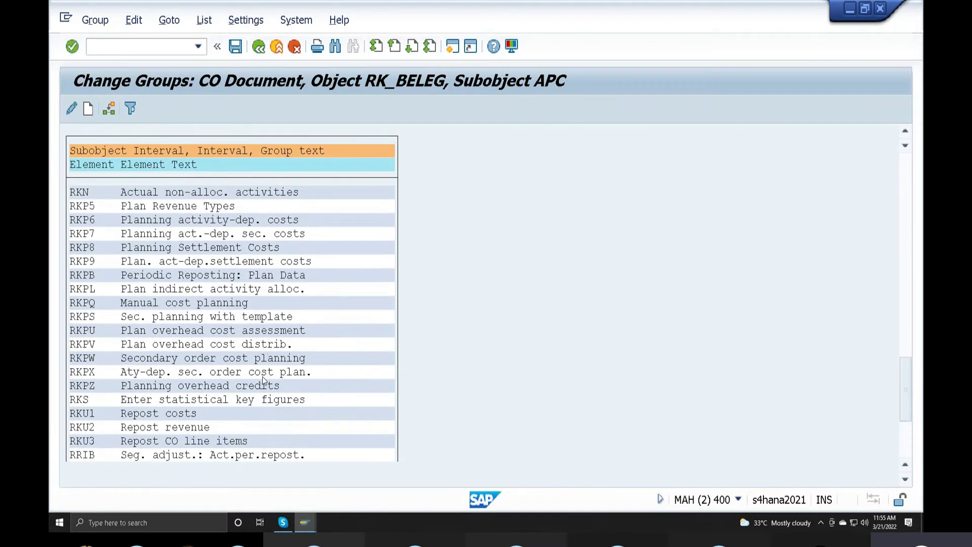
scroll(203, 334, up, 5)
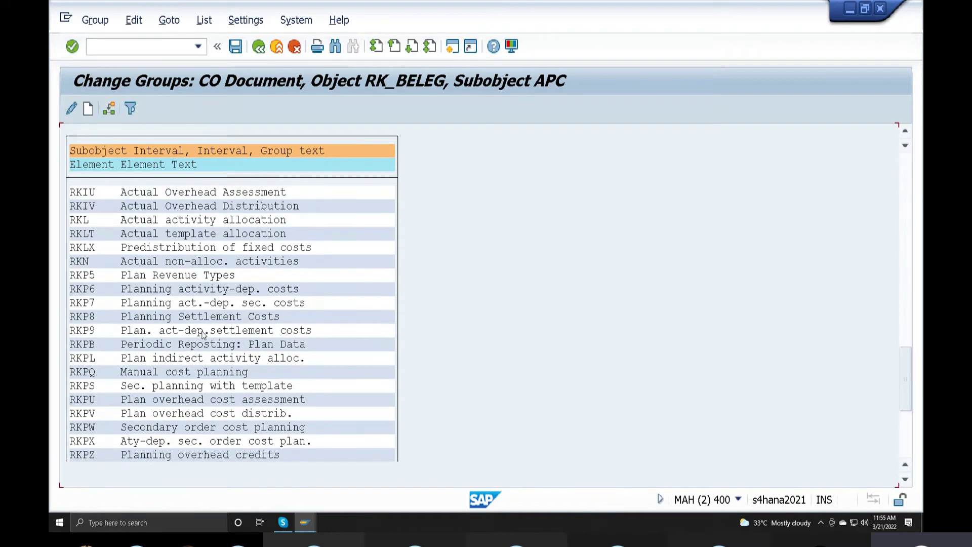
scroll(202, 334, up, 4)
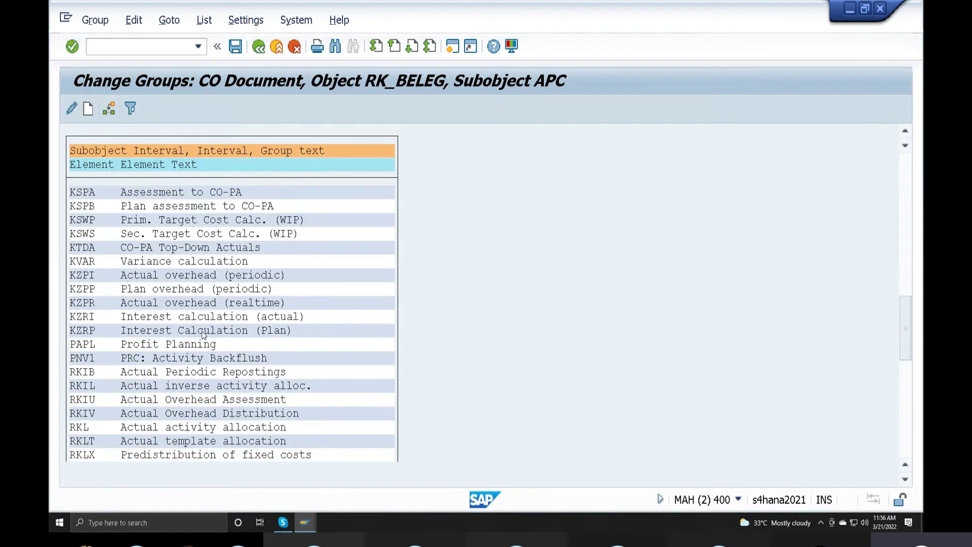
scroll(203, 334, up, 3)
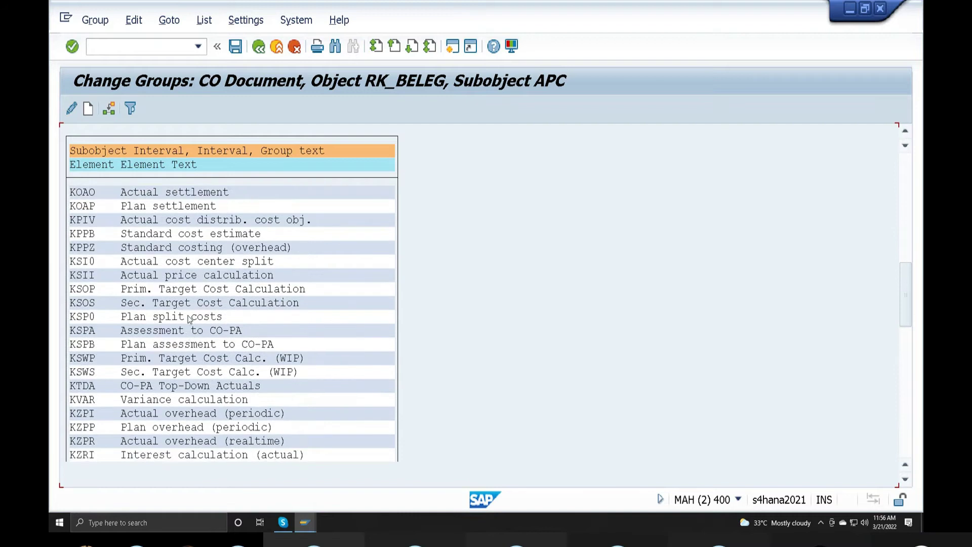
scroll(185, 310, up, 2)
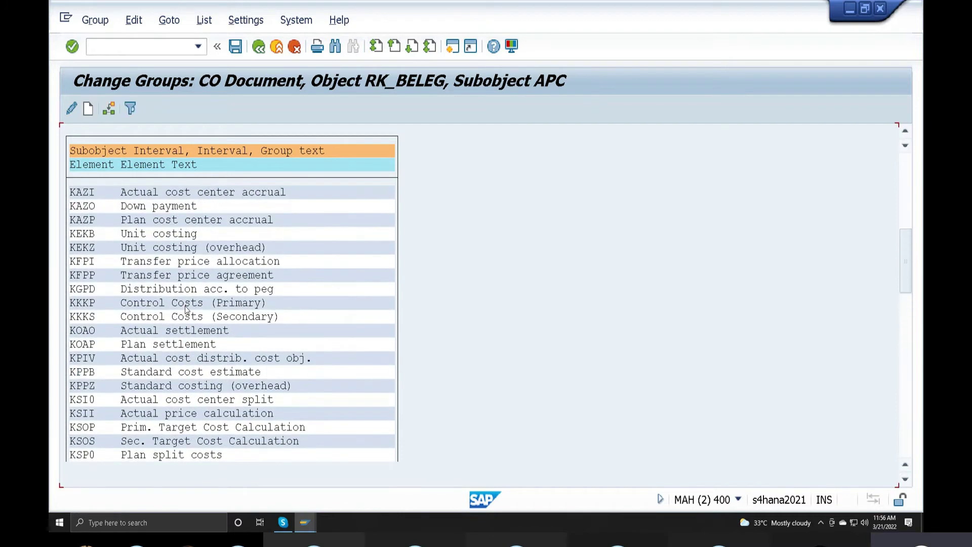
scroll(288, 347, up, 4)
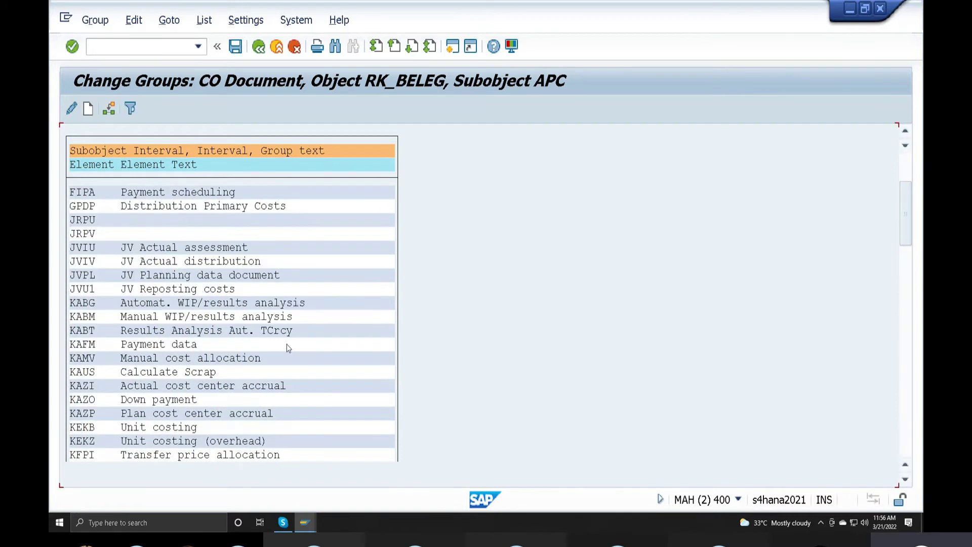
Step: Assign the non-assigned element RKP5 (Plan Revenue Types) to the APPLE-COST PLANNING group
scroll(139, 338, down, 3)
scroll(138, 339, down, 5)
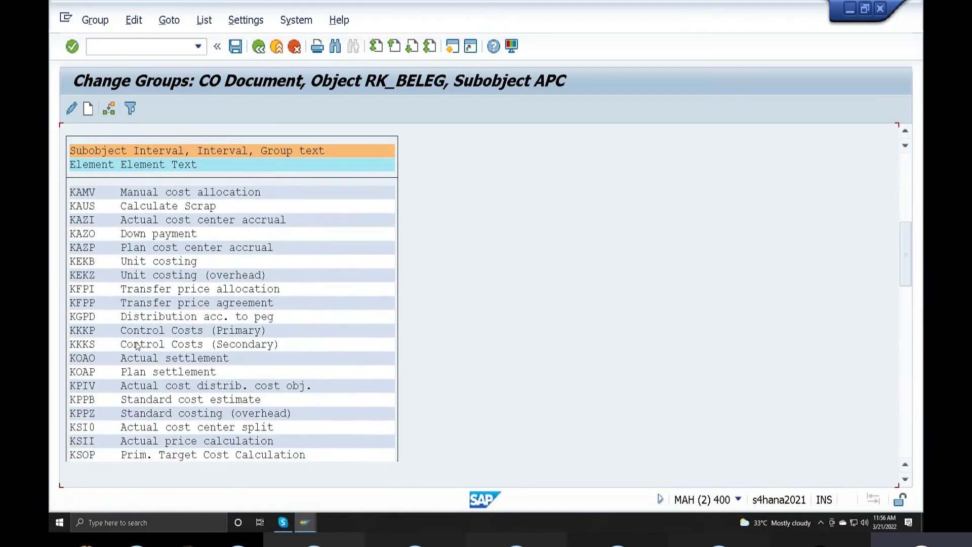
scroll(126, 375, down, 3)
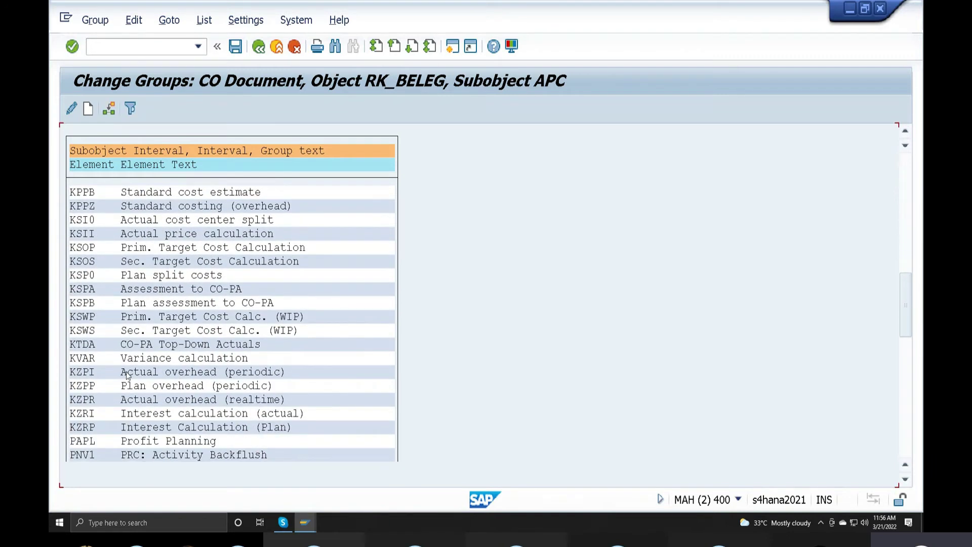
scroll(108, 441, down, 2)
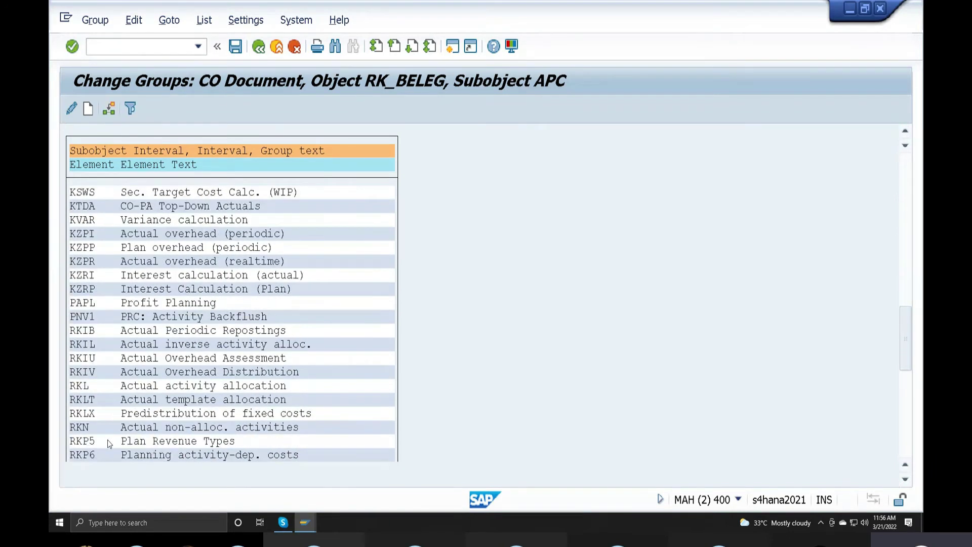
click(93, 414)
click(109, 109)
click(104, 209)
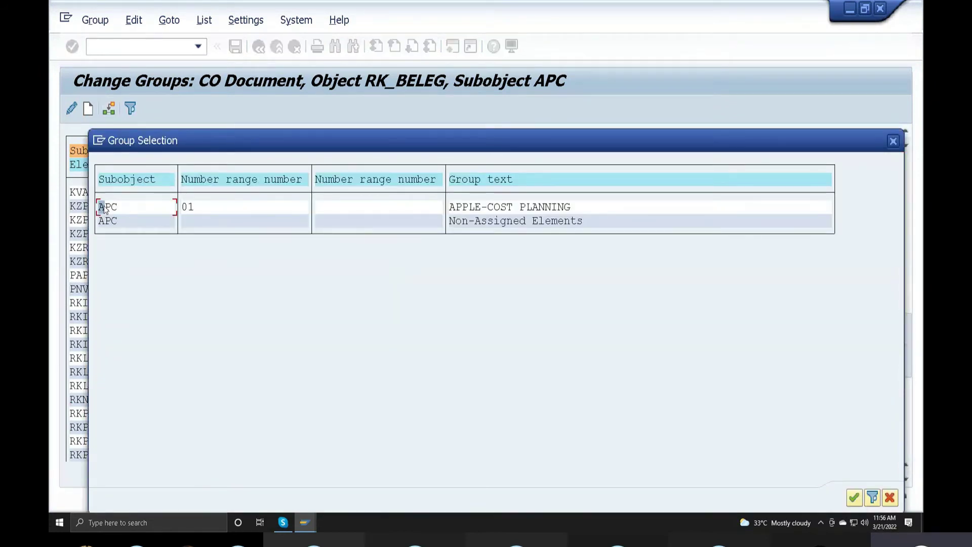
click(855, 498)
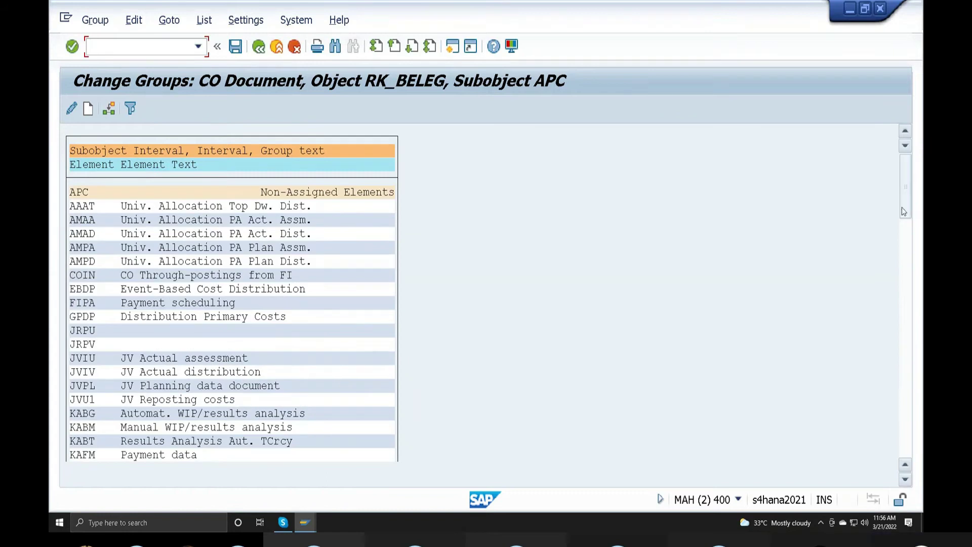
Step: Assign the non-assigned element RKP6 (Planning activity-dep. costs) to the APPLE-COST PLANNING group
drag(903, 212, 883, 385)
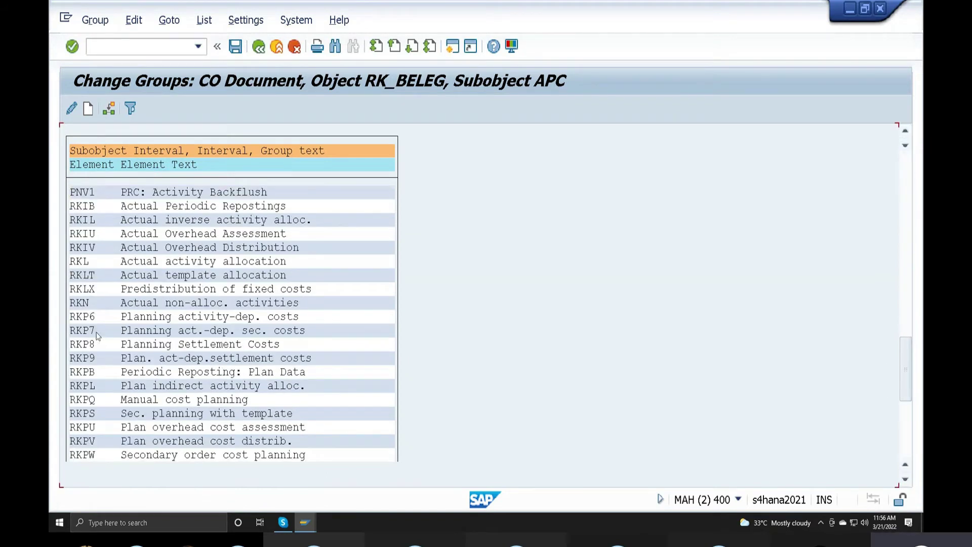
click(109, 109)
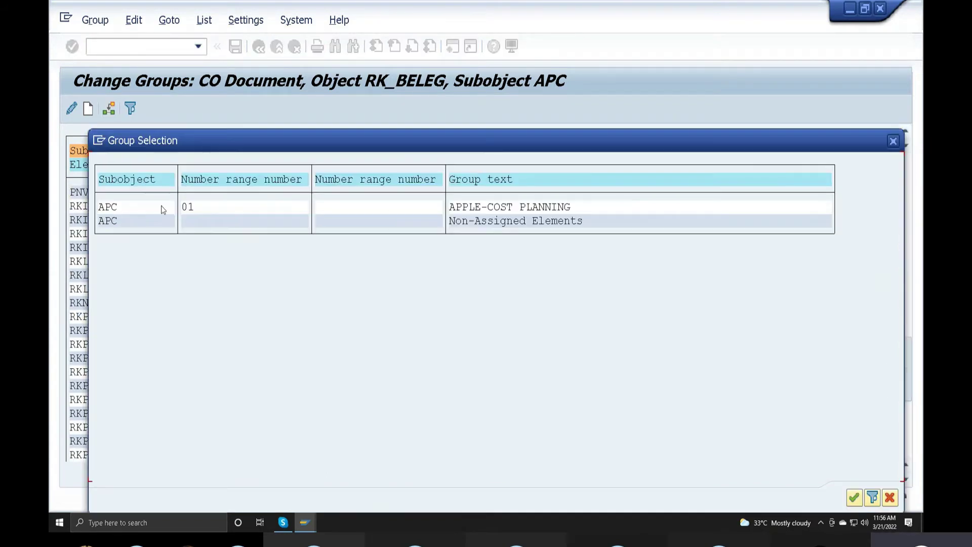
click(127, 211)
click(854, 497)
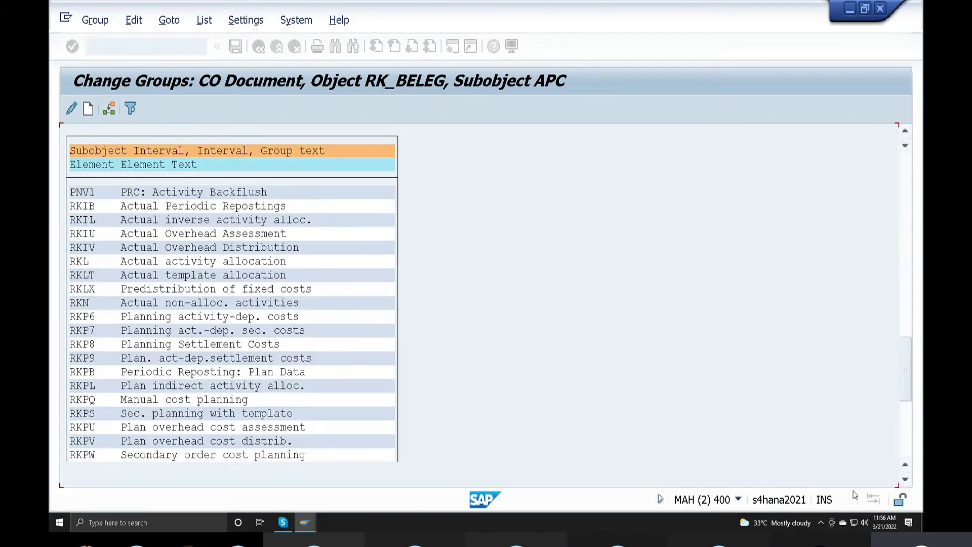
Step: Assign the non-assigned element RKP7 (Planning act.-dep. sec. costs) to the APPLE-COST PLANNING group
scroll(203, 349, down, 10)
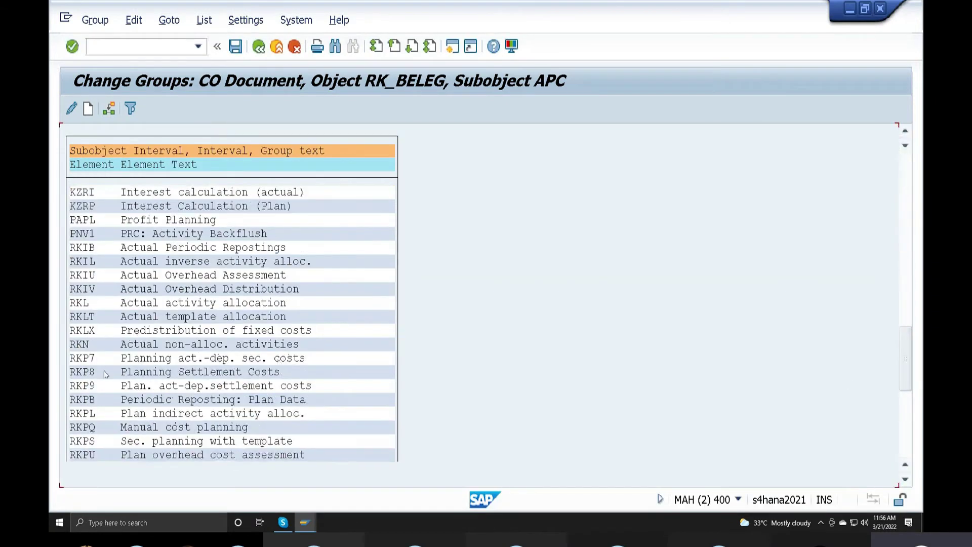
click(109, 110)
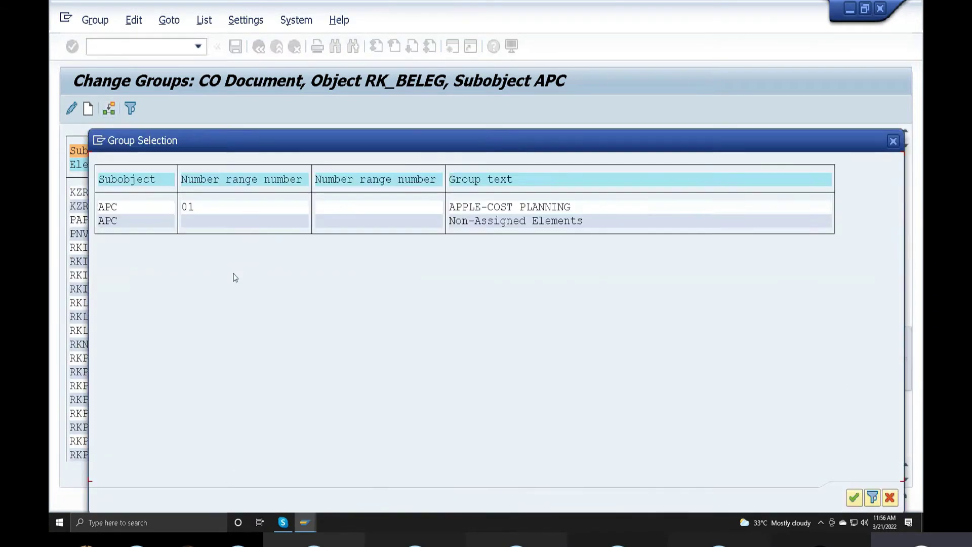
click(114, 207)
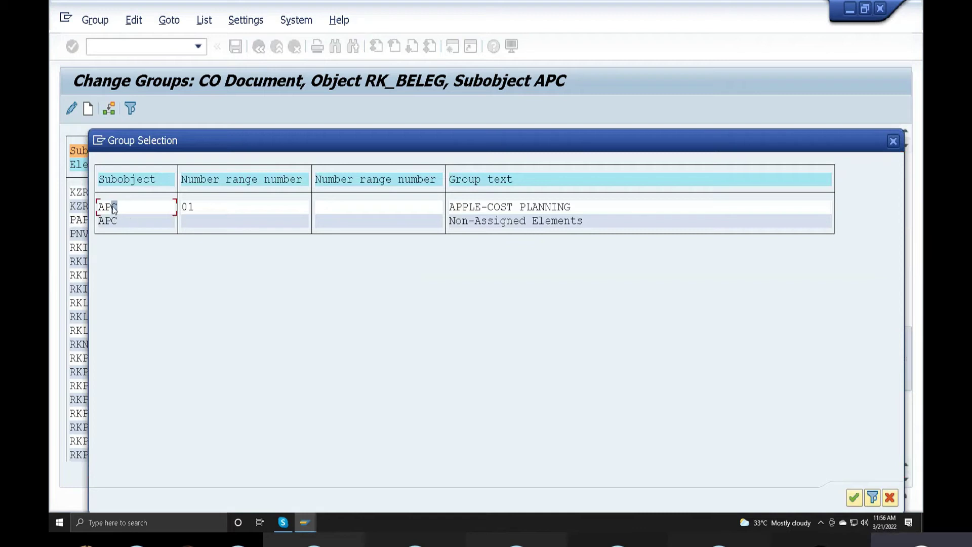
click(854, 498)
Step: Assign the non-assigned element RKP8 (Planning Settlement Costs) to the APPLE-COST PLANNING group
scroll(179, 329, down, 10)
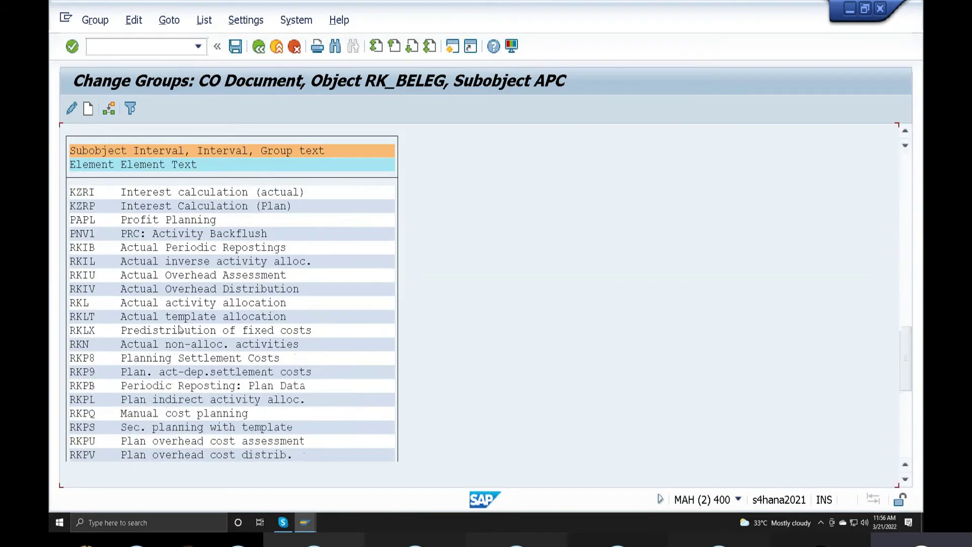
click(87, 358)
click(108, 110)
click(854, 498)
drag(905, 233, 905, 423)
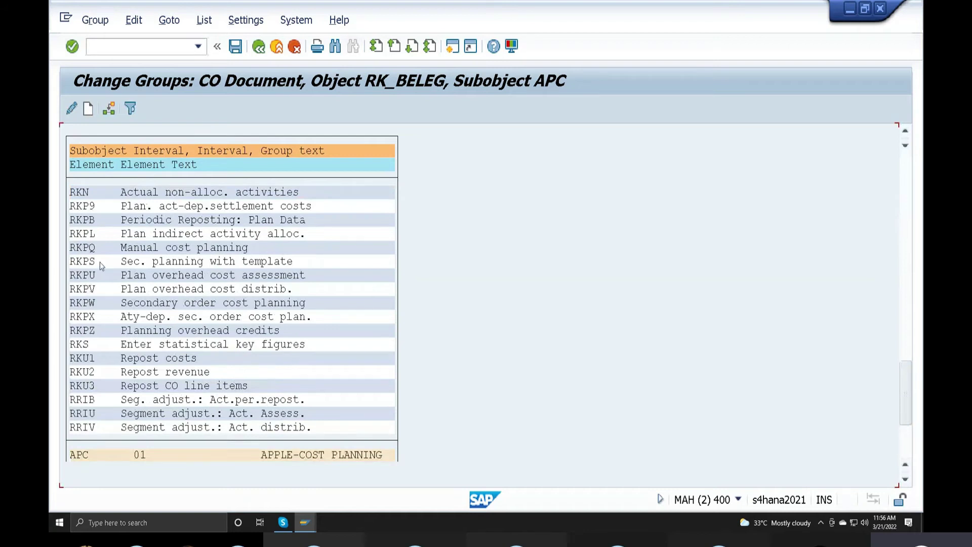
Step: Assign the non-assigned element RKP9 (Plan. act-dep.settlement costs) to the APPLE-COST PLANNING group
click(86, 221)
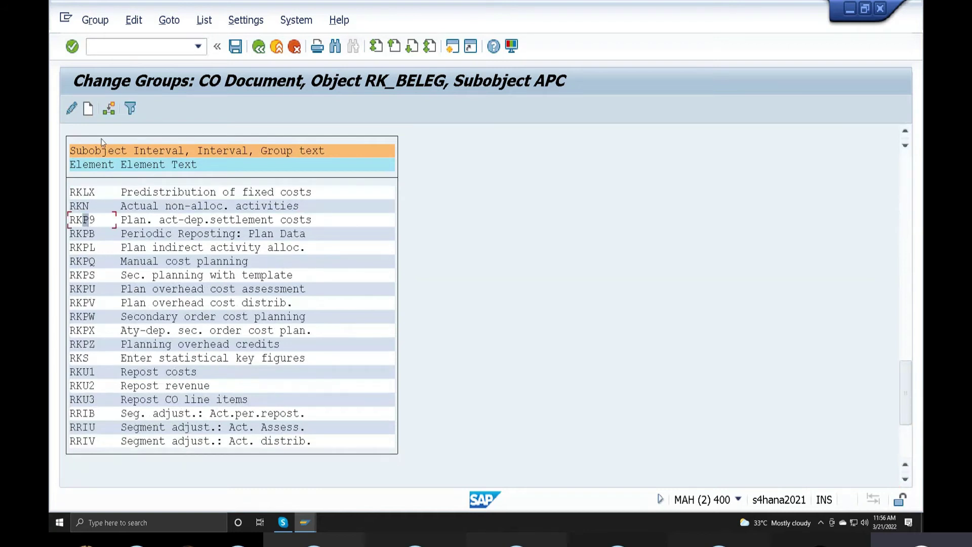
click(109, 109)
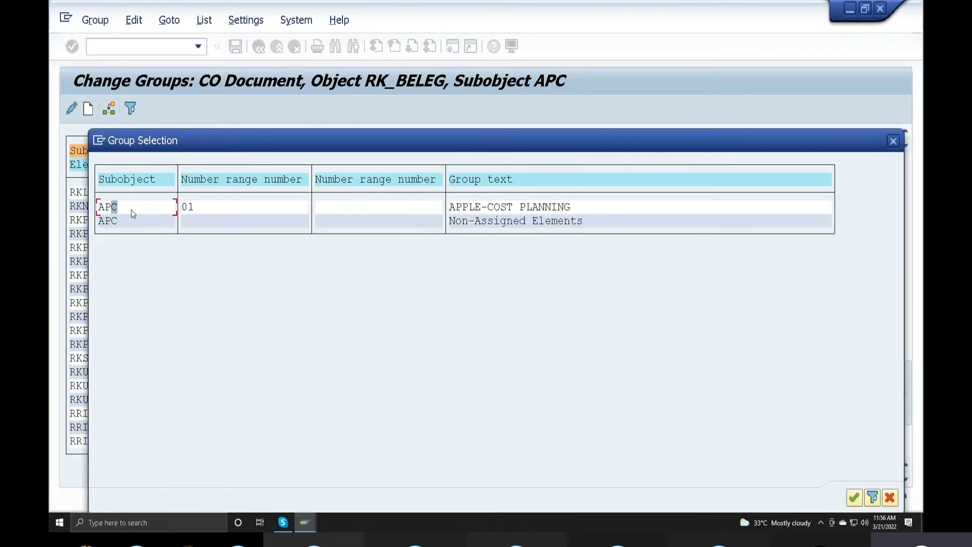
click(854, 498)
drag(905, 210, 905, 446)
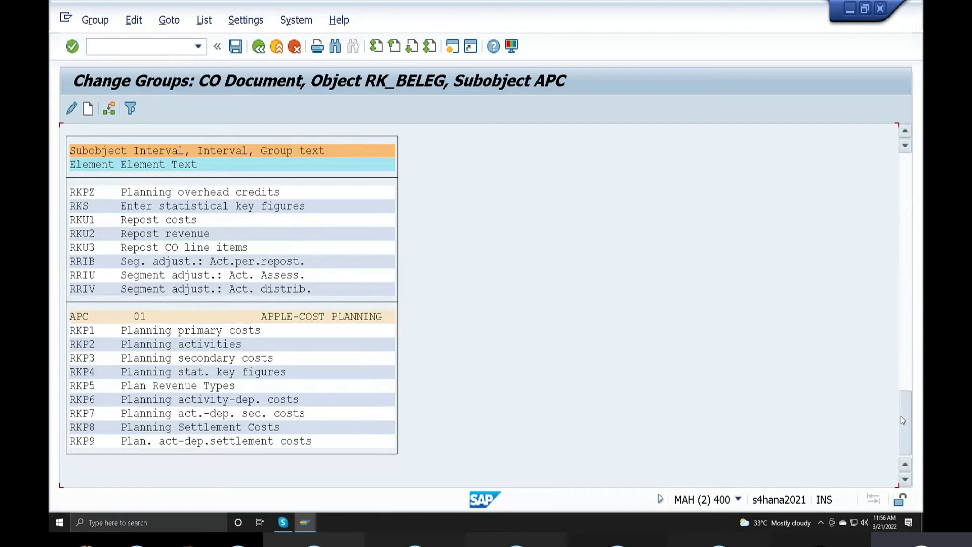
Step: Assign the non-assigned element KOAP (Plan settlement) to the APPLE-COST PLANNING group
drag(901, 415, 904, 180)
scroll(136, 240, down, 3)
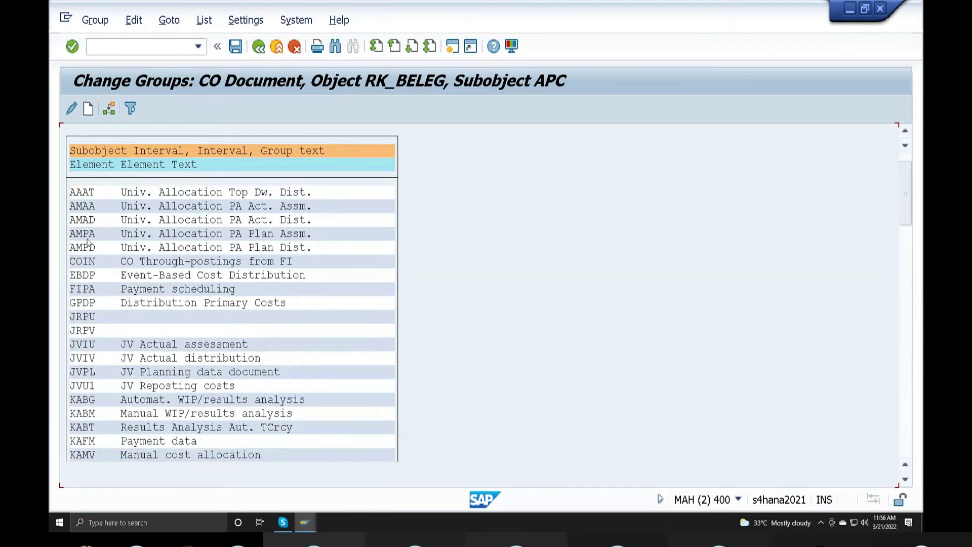
scroll(130, 325, down, 4)
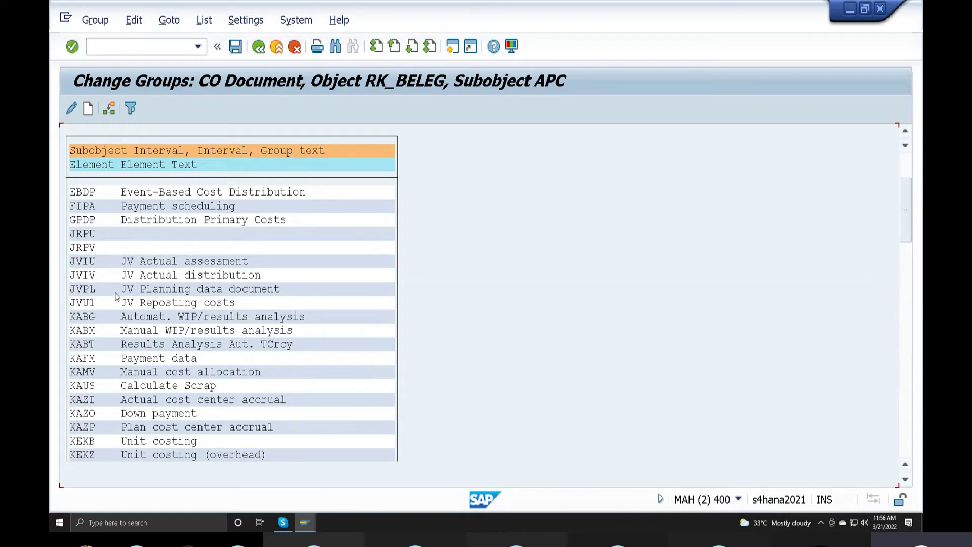
scroll(118, 296, down, 7)
scroll(118, 302, down, 6)
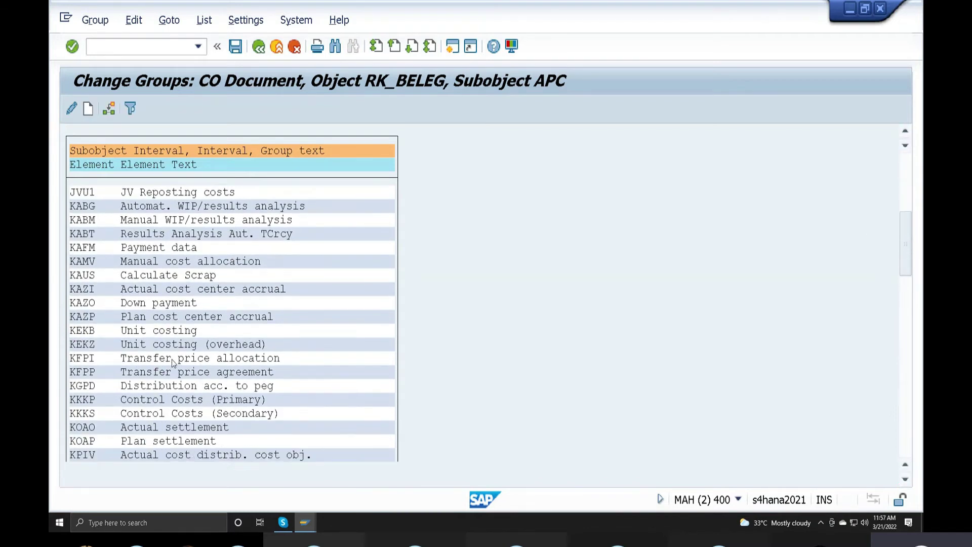
click(82, 375)
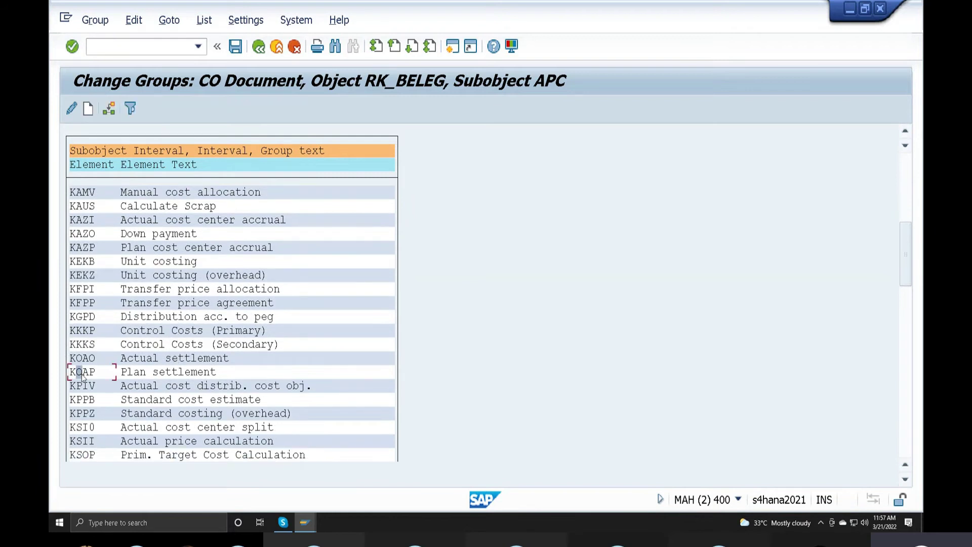
click(108, 108)
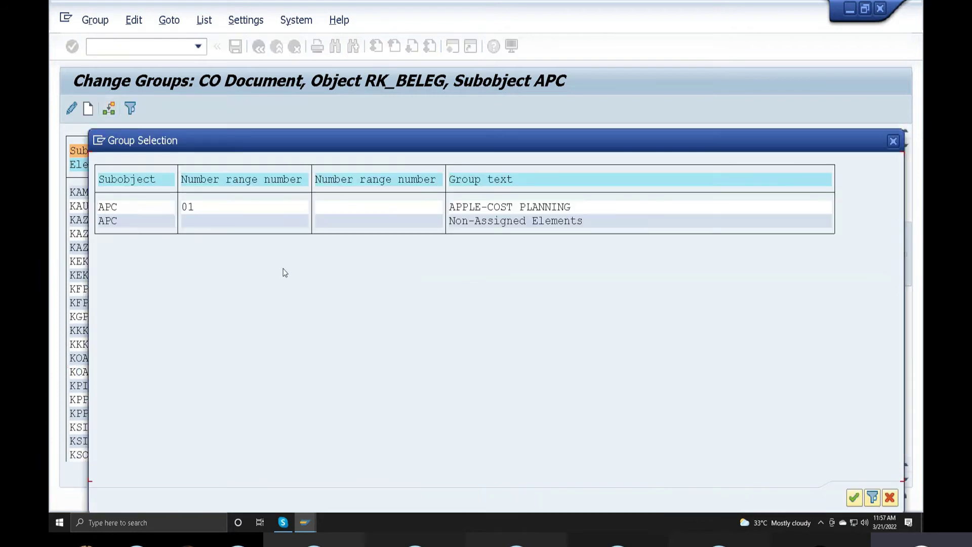
click(107, 207)
click(854, 497)
Step: Assign the non-assigned element KSP0 (Plan split costs) to the APPLE-COST PLANNING group
scroll(202, 306, down, 6)
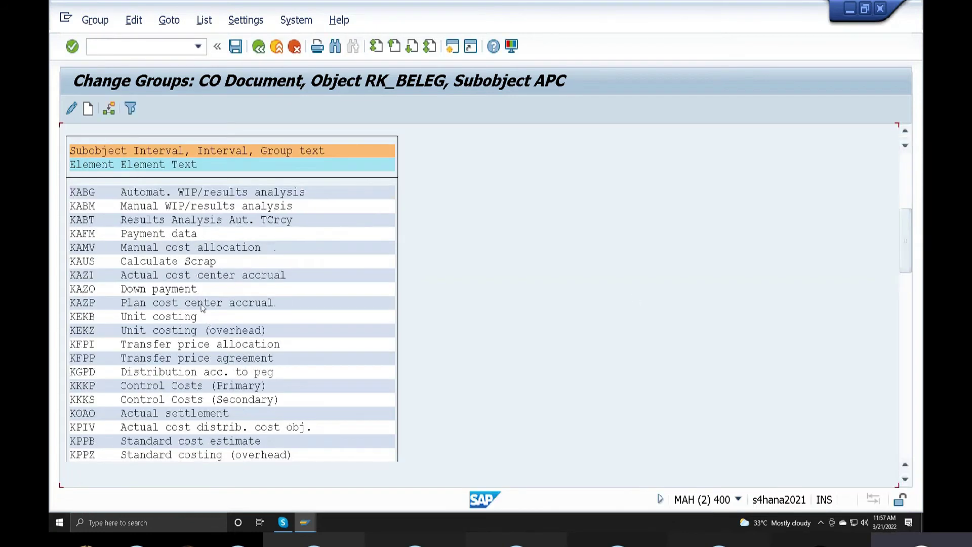
scroll(202, 306, down, 3)
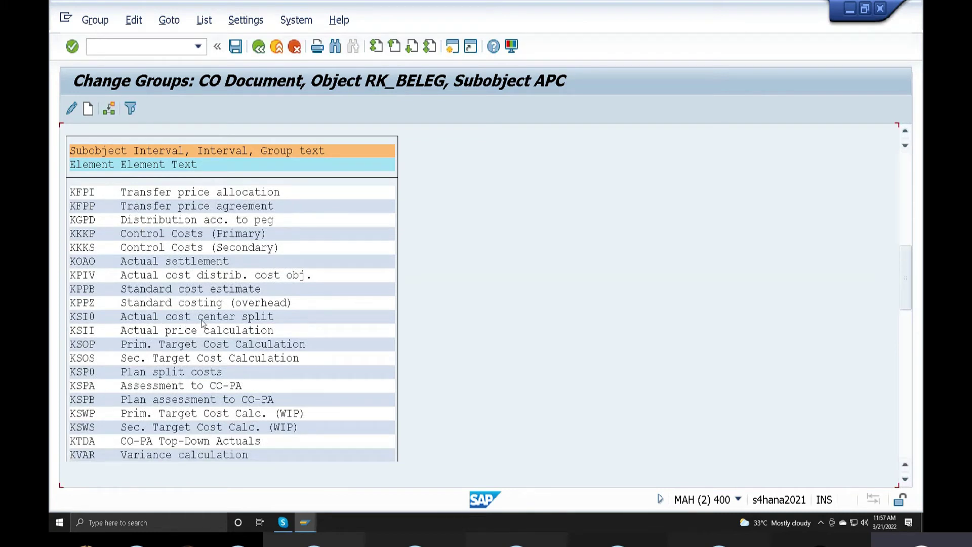
click(87, 372)
click(108, 109)
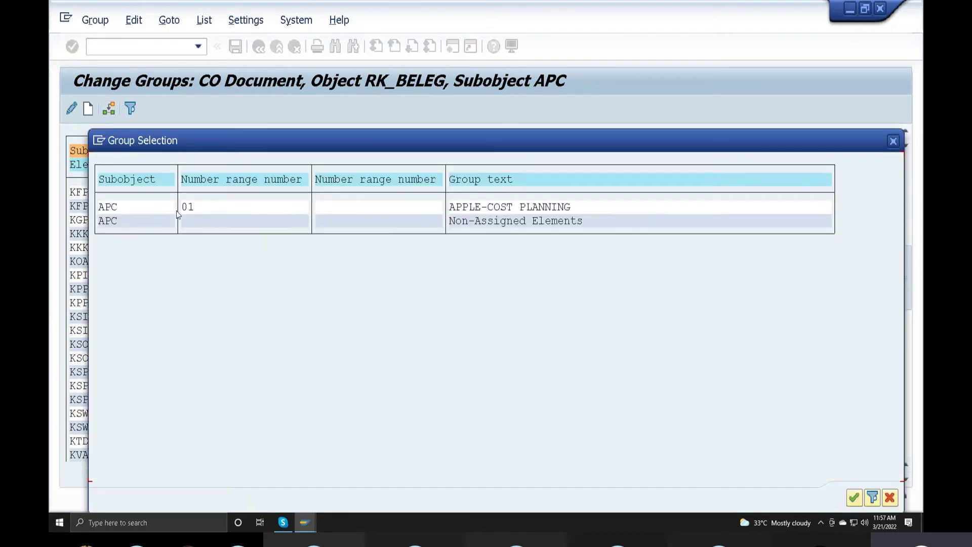
click(854, 498)
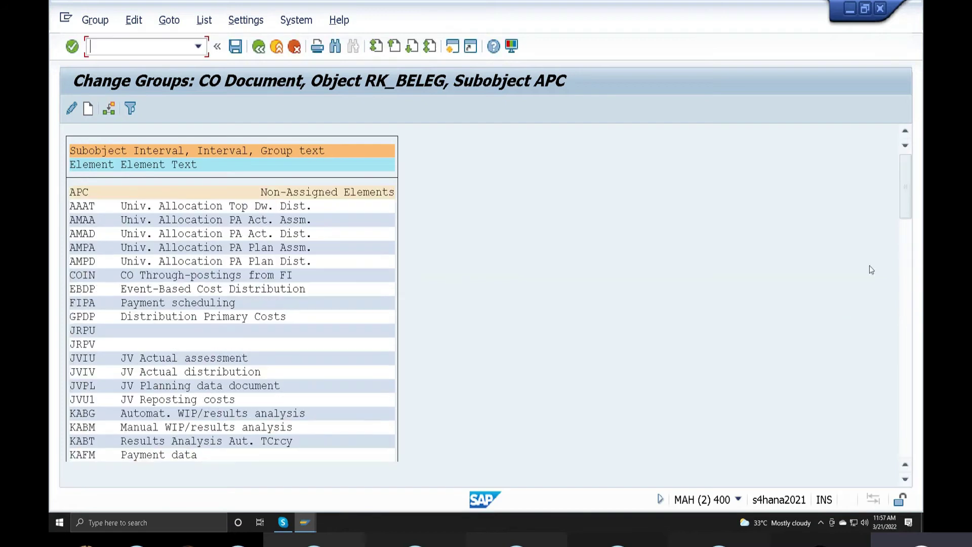
Step: Assign the non-assigned element PAPL (Profit Planning) to the APPLE-COST PLANNING group
scroll(334, 342, down, 10)
scroll(117, 279, down, 1)
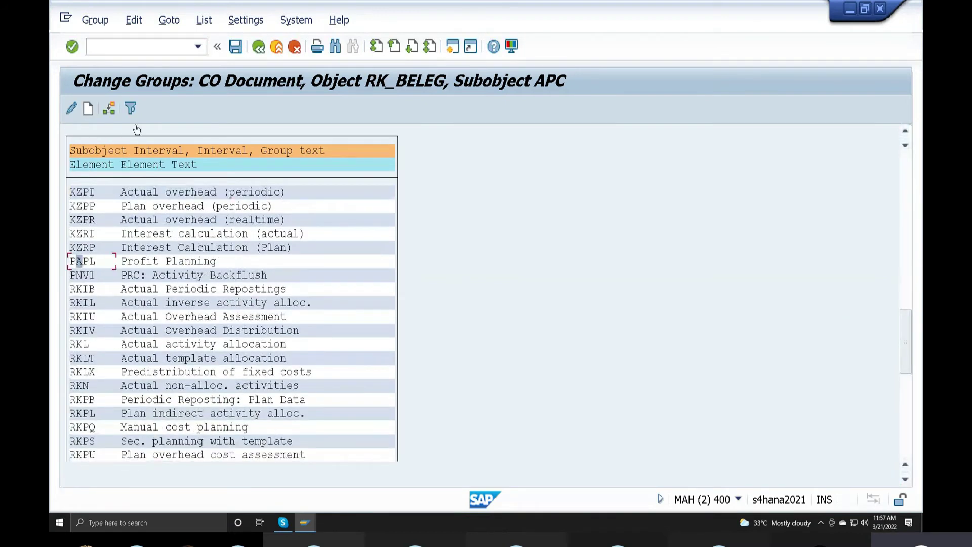
click(109, 108)
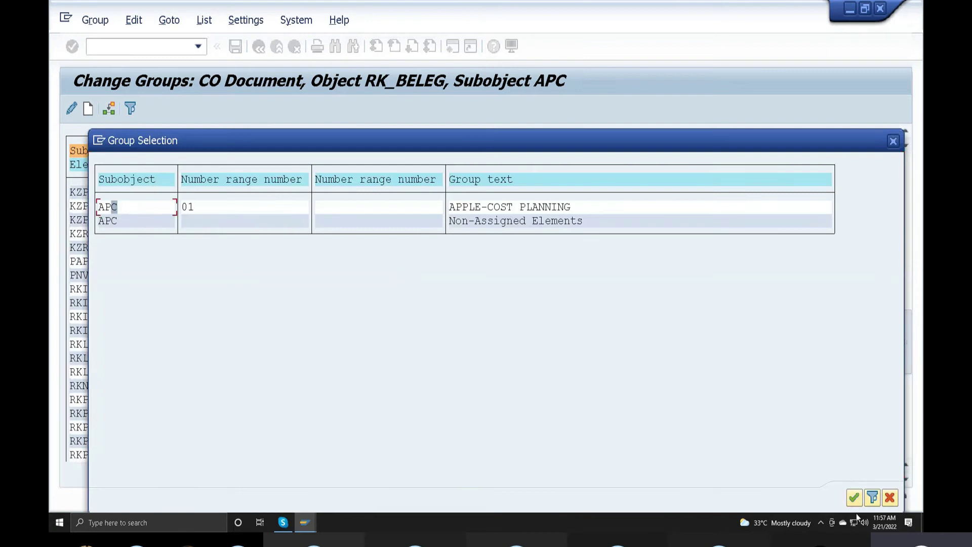
click(855, 498)
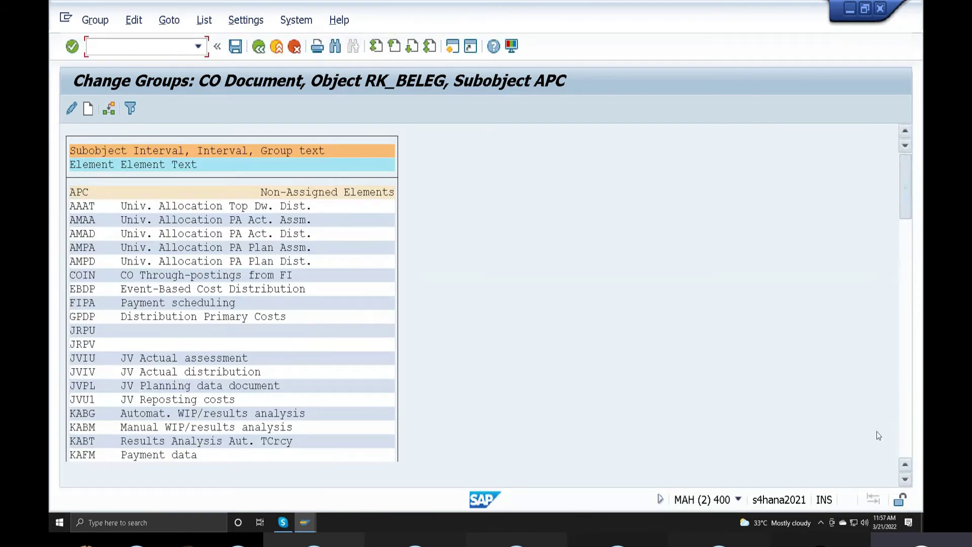
Step: Save the element assignments and return to the initial number range screen for CO documents
drag(906, 187, 897, 409)
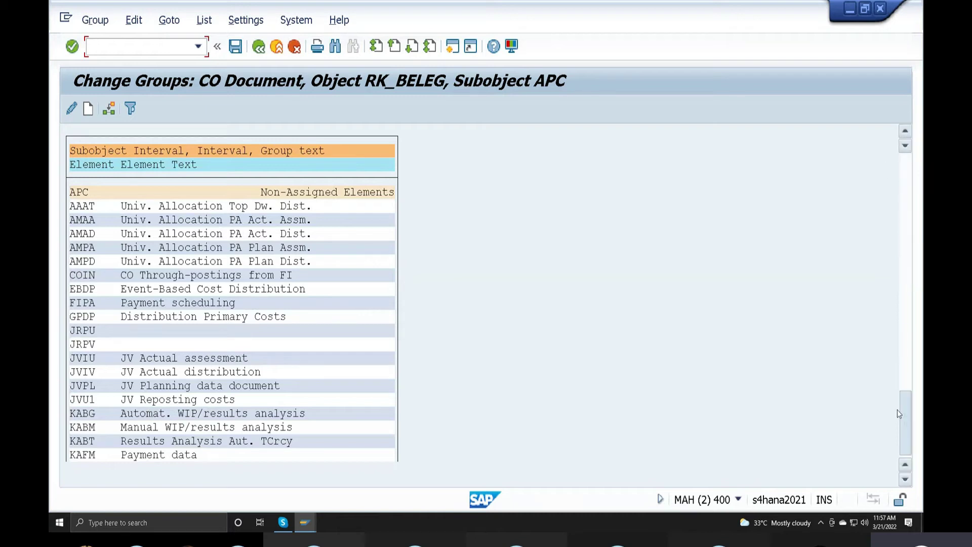
click(236, 46)
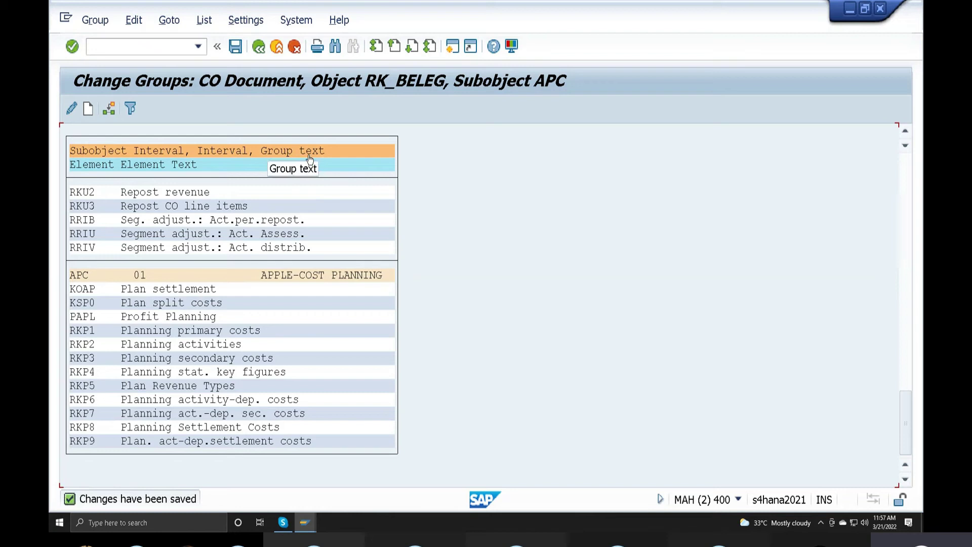
click(258, 47)
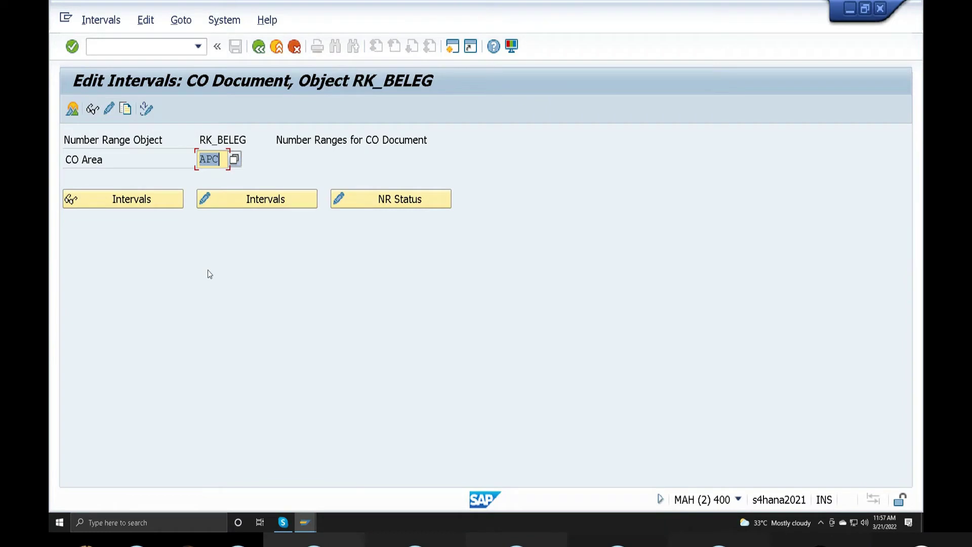
Step: Reopen group maintenance for CO area APC and assign RKPS (Sec. planning with template) to the APPLE-COST PLANNING group
click(109, 109)
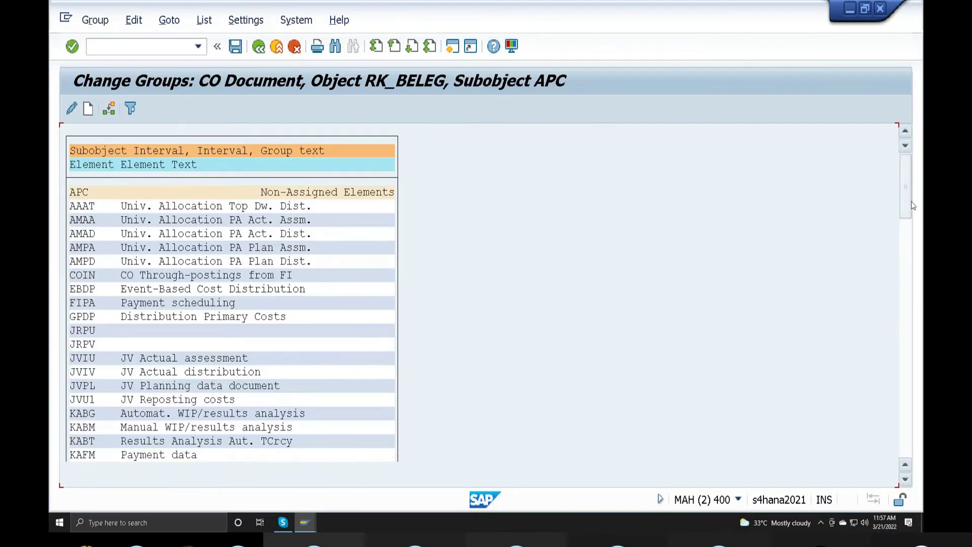
drag(904, 211, 904, 440)
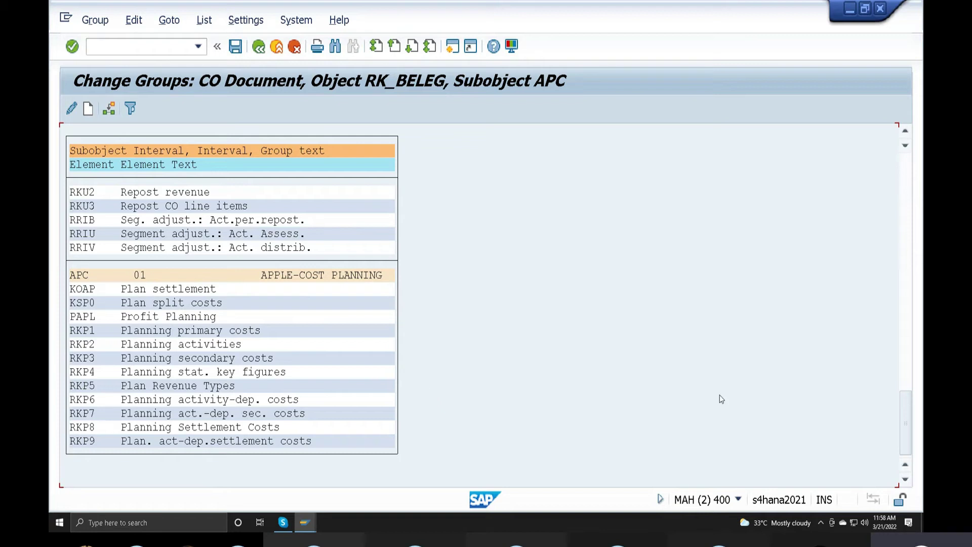
scroll(722, 399, up, 6)
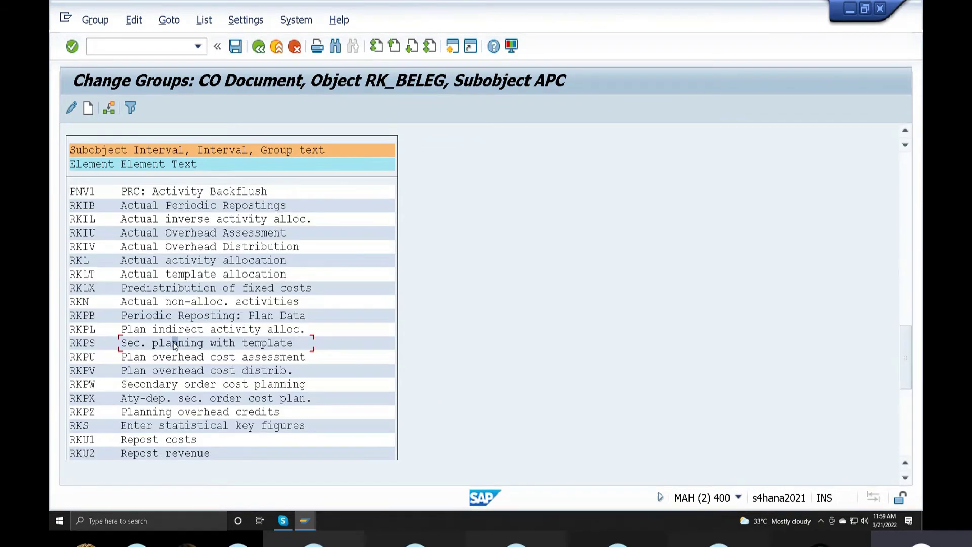
click(109, 108)
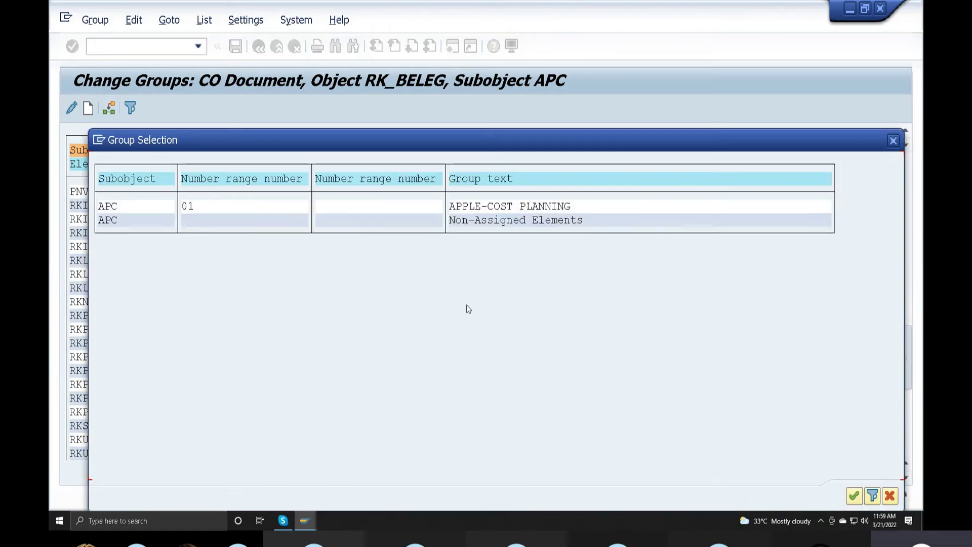
click(107, 206)
click(861, 497)
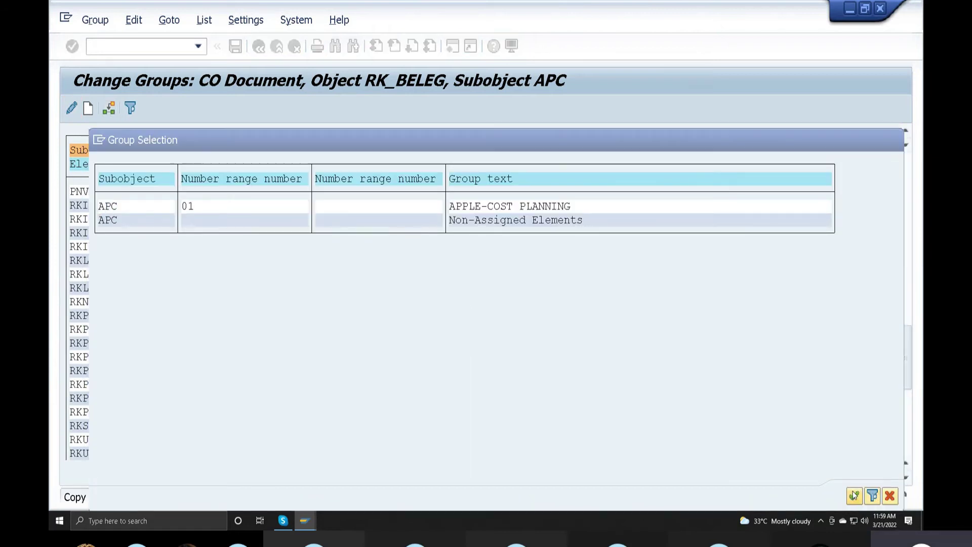
Step: Check the elements in the APPLE-COST PLANNING group, save the group changes and go back to the initial number range screen
click(901, 403)
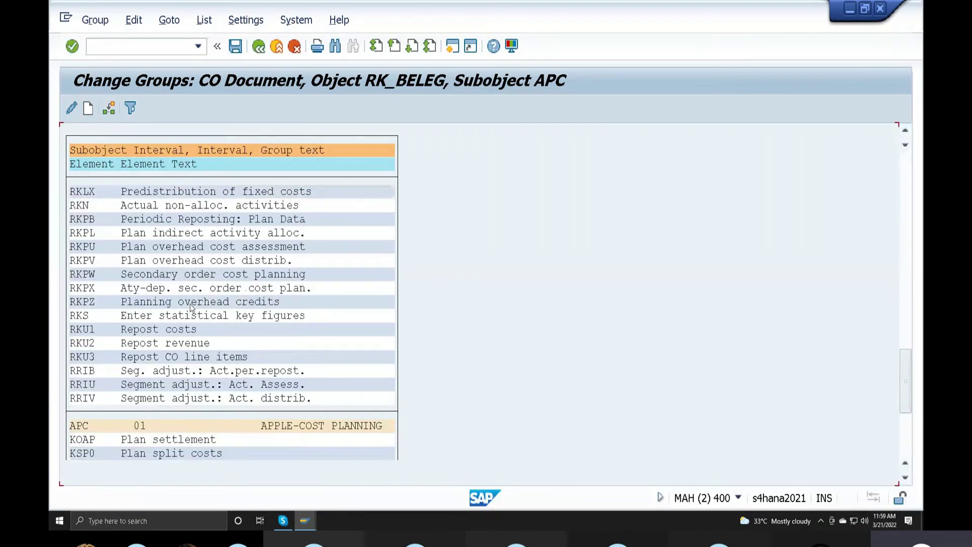
scroll(316, 372, down, 2)
scroll(322, 389, down, 4)
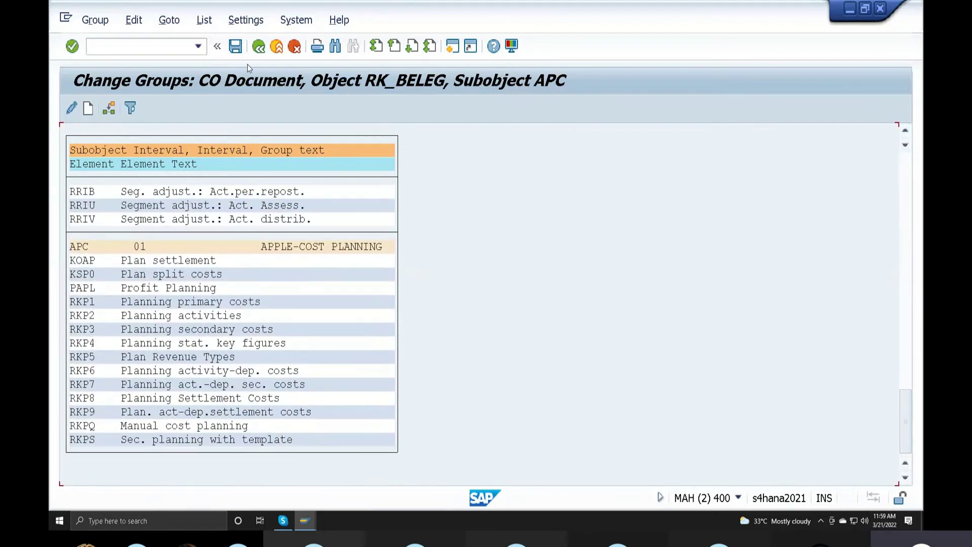
click(235, 46)
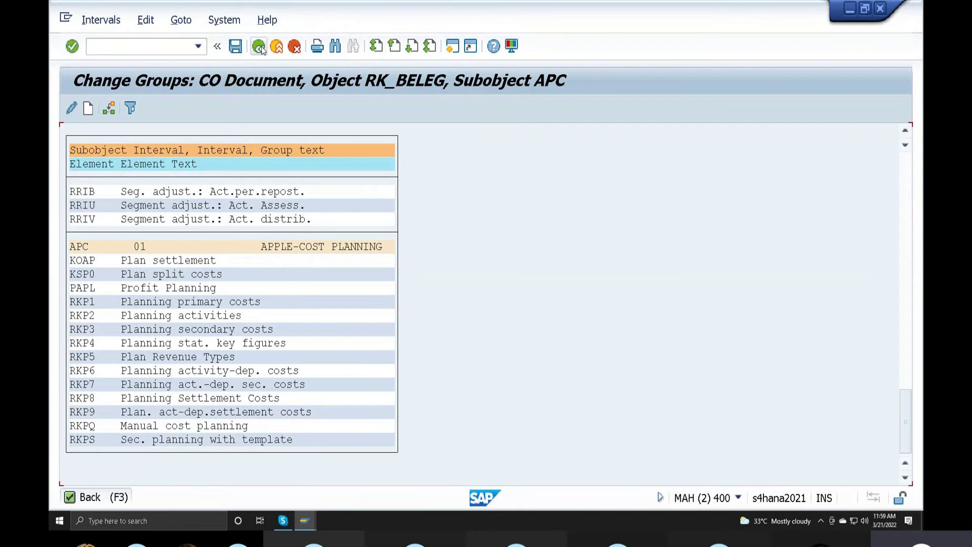
click(264, 48)
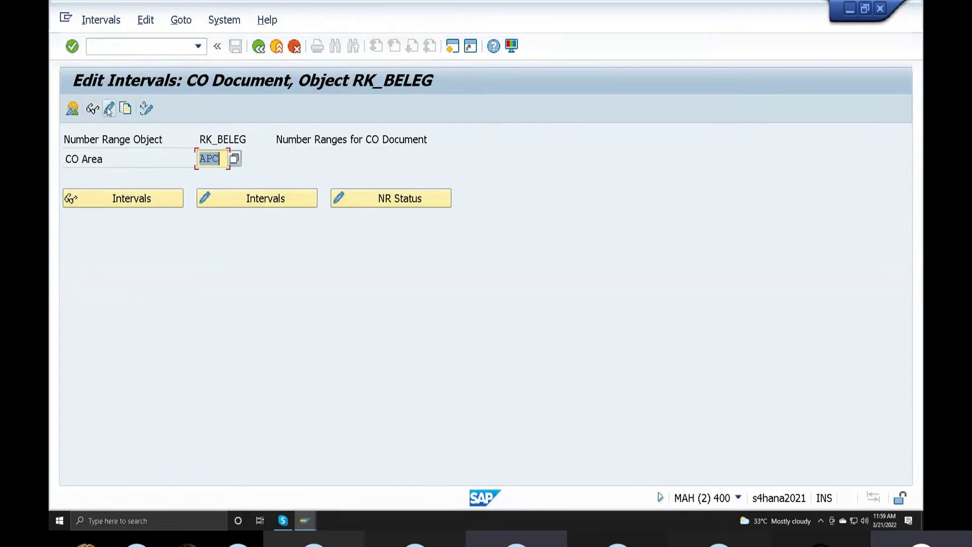
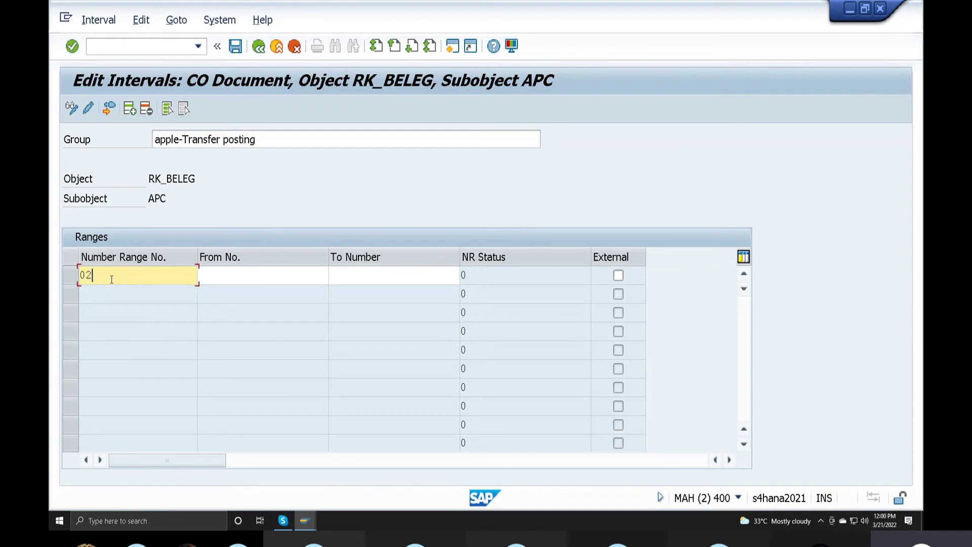
Step: Set number range 02 of the apple-Transfer posting group to run from 2000 to 2999, save it and return to the group list
click(226, 282)
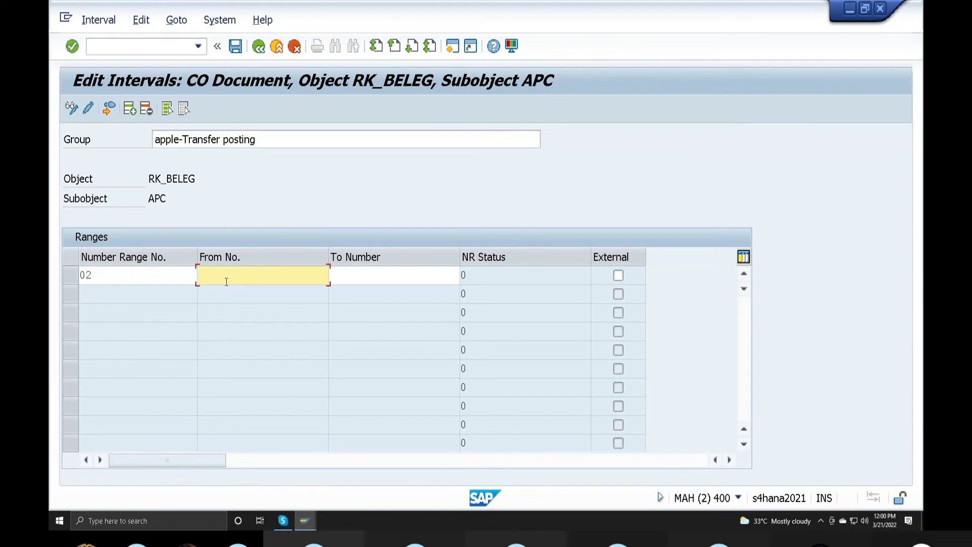
text(2000)
click(366, 281)
text(2)
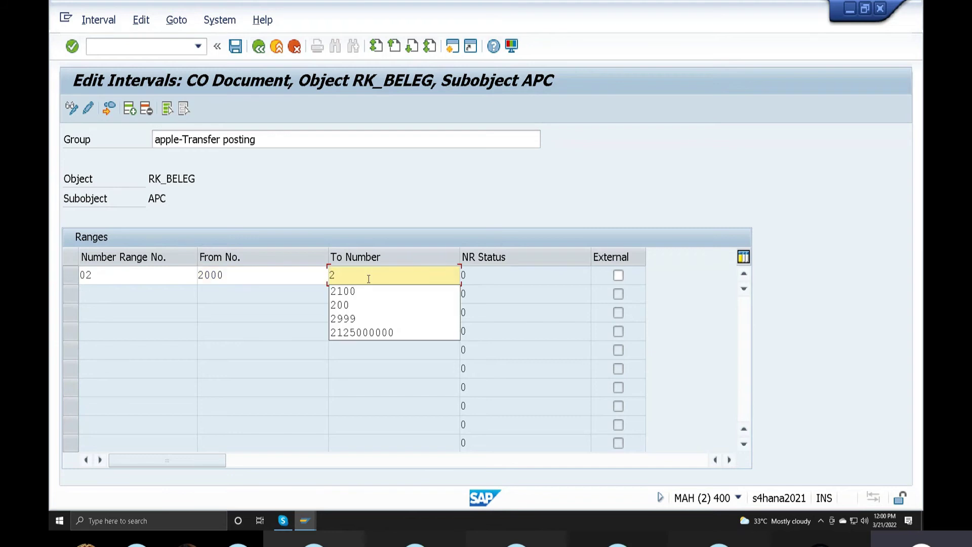
text(999)
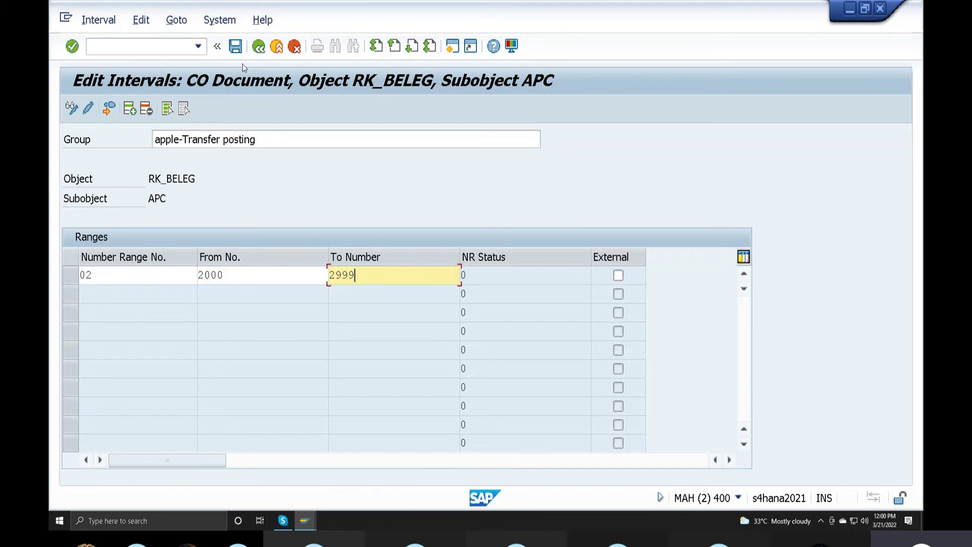
click(235, 46)
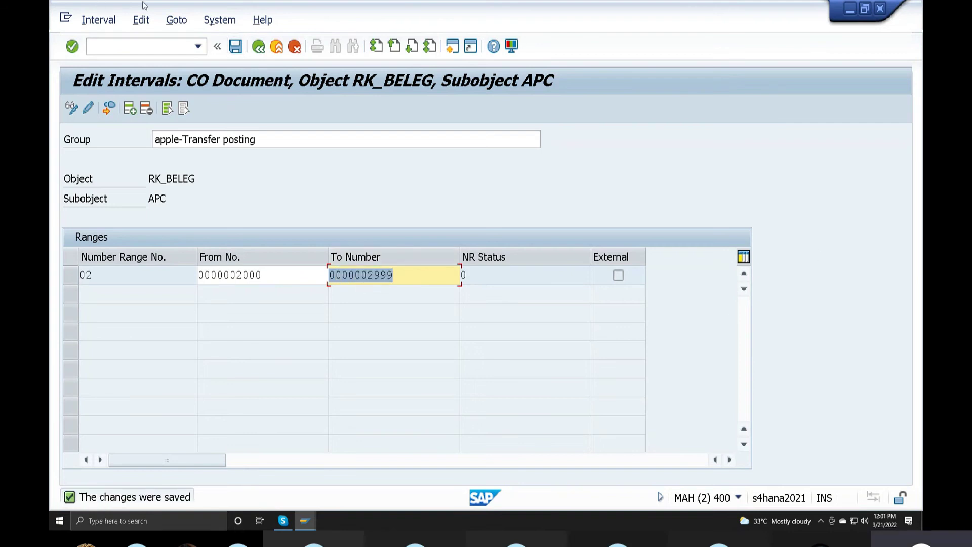
click(259, 49)
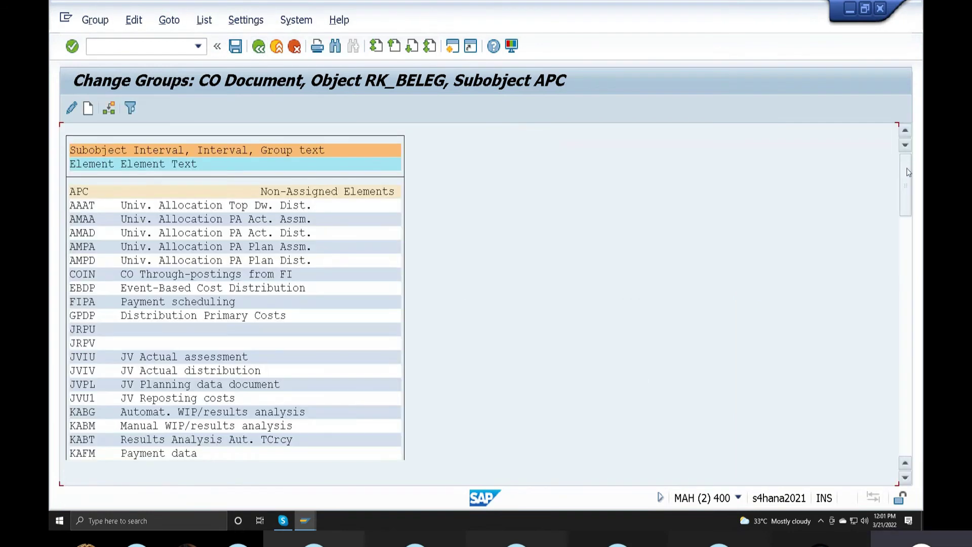
Step: Assign the non-assigned element COIN (CO Through-postings from FI) to the apple-Transfer posting group with number range 02
scroll(395, 449, down, 10)
click(79, 440)
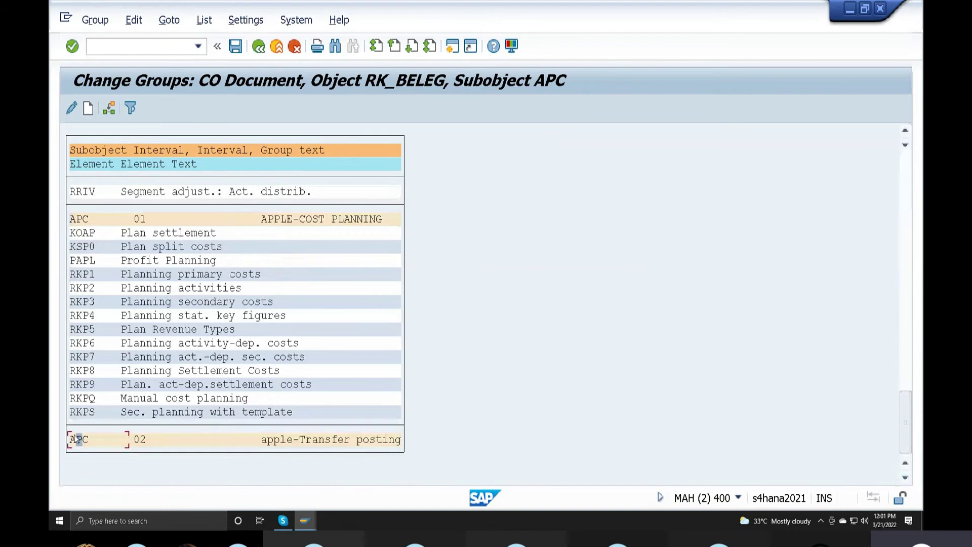
scroll(208, 324, up, 3)
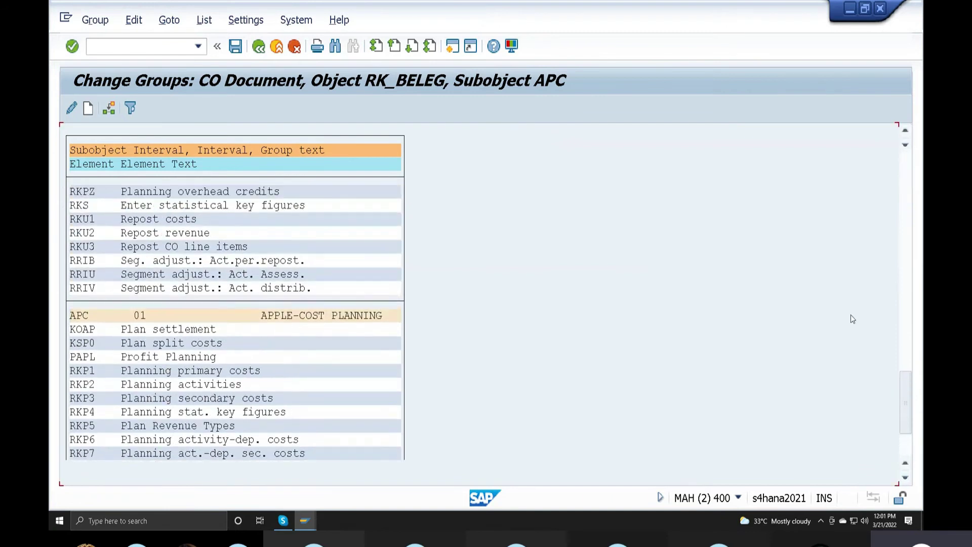
drag(905, 400, 906, 175)
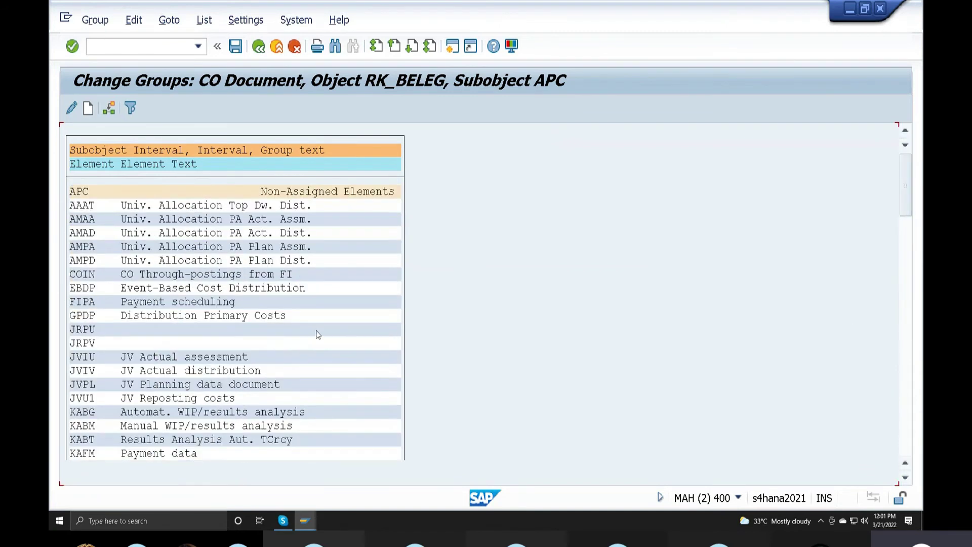
scroll(203, 318, down, 3)
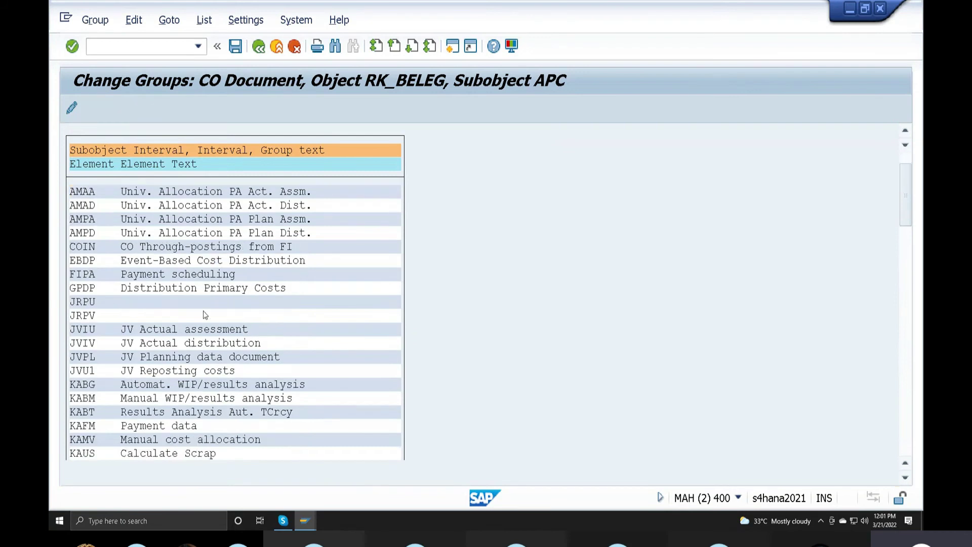
scroll(193, 317, up, 3)
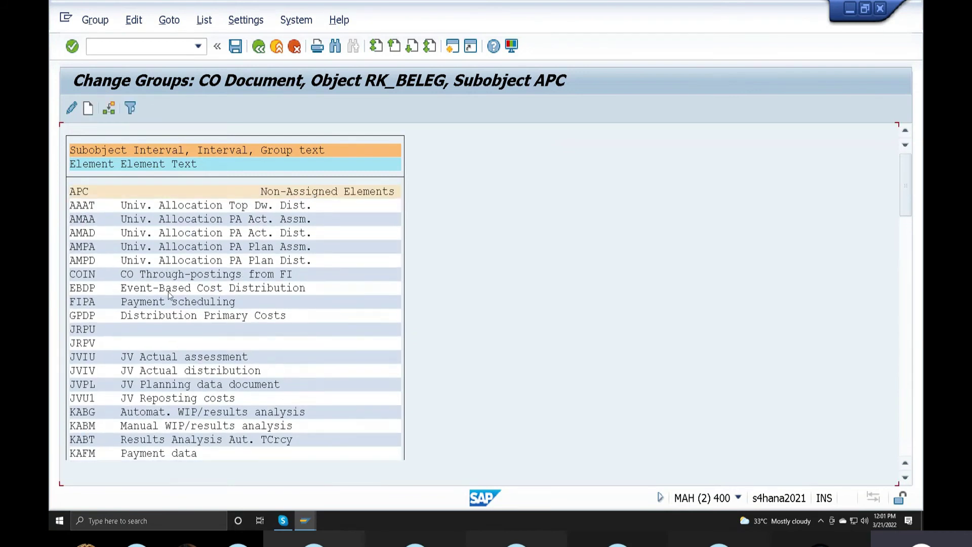
click(177, 277)
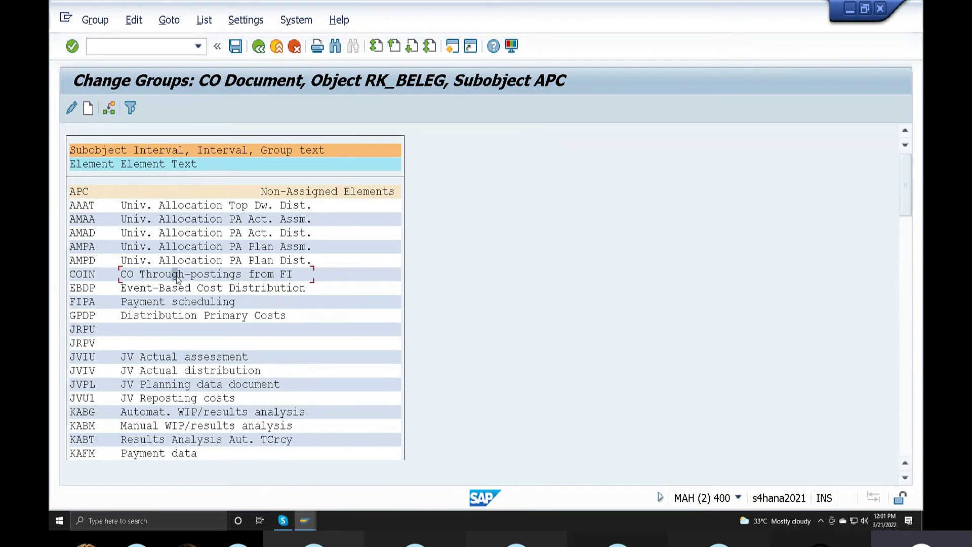
click(89, 275)
click(109, 109)
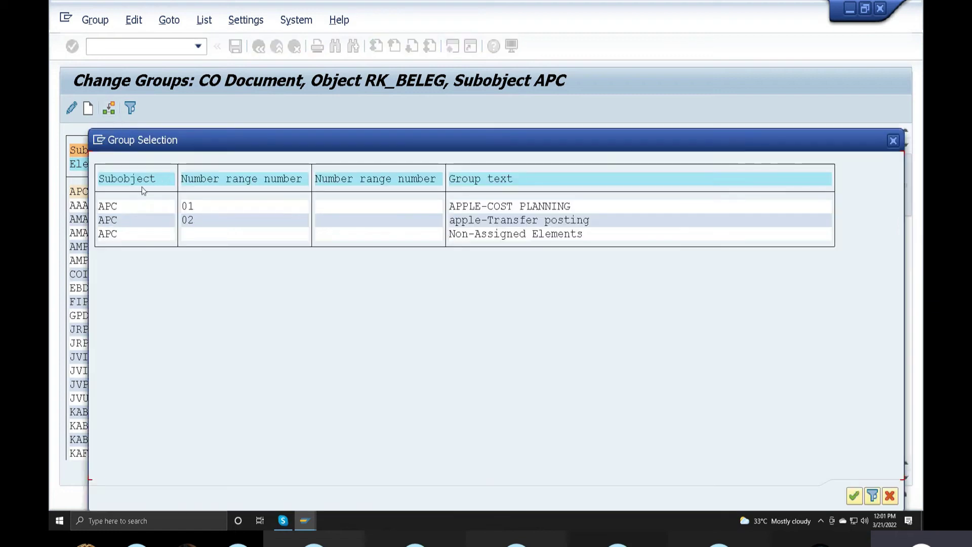
click(109, 205)
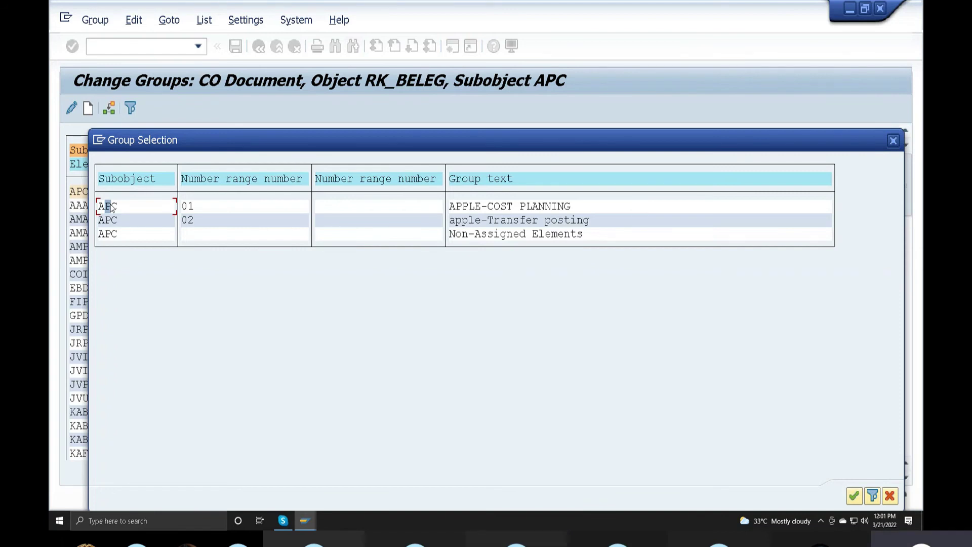
click(127, 223)
click(854, 497)
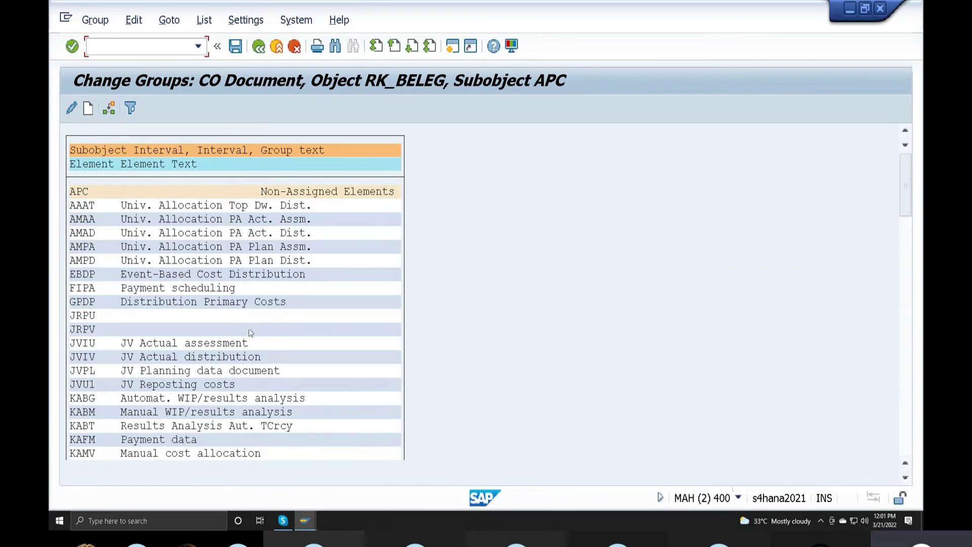
Step: Find RKU1 (Repost costs) among the non-assigned elements and assign it to the apple-Transfer posting group
scroll(225, 338, down, 1)
scroll(216, 350, down, 4)
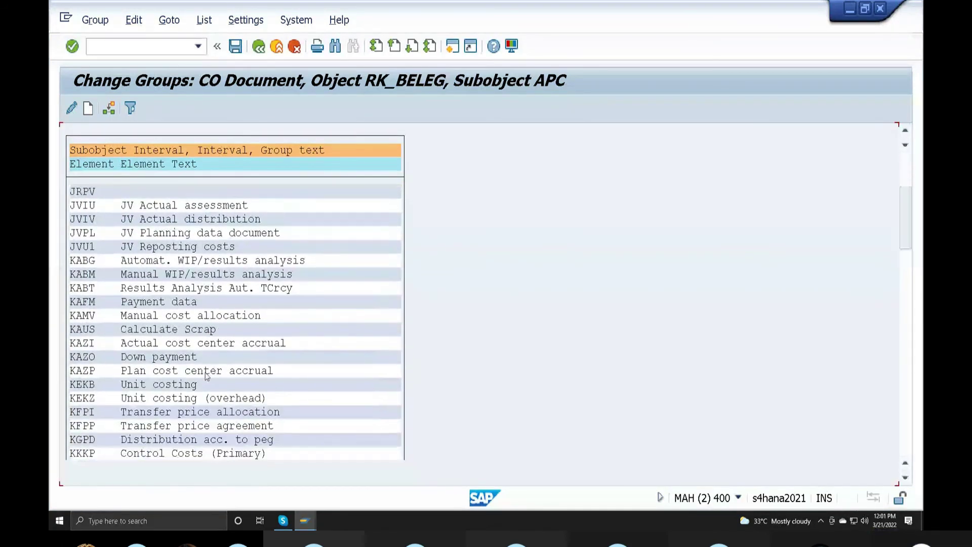
scroll(202, 380, down, 4)
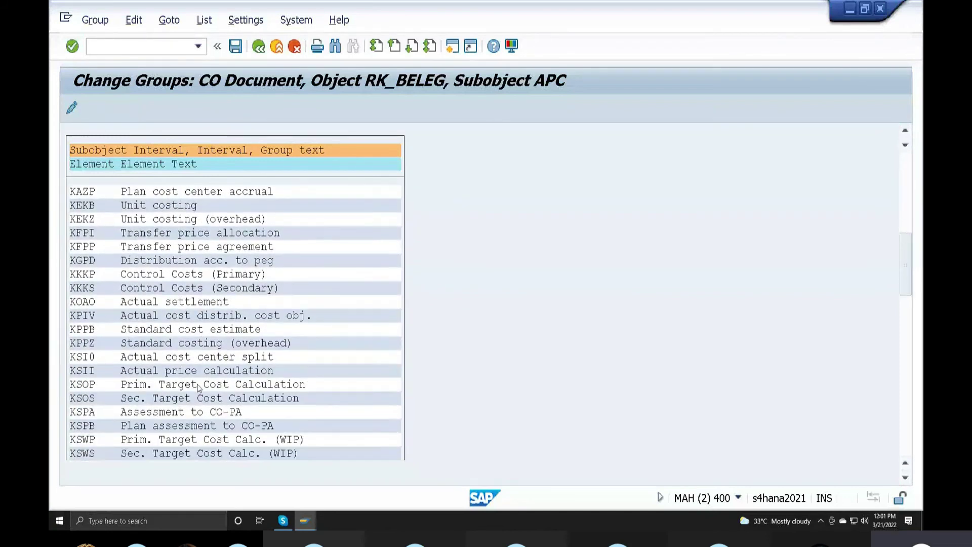
scroll(195, 389, down, 4)
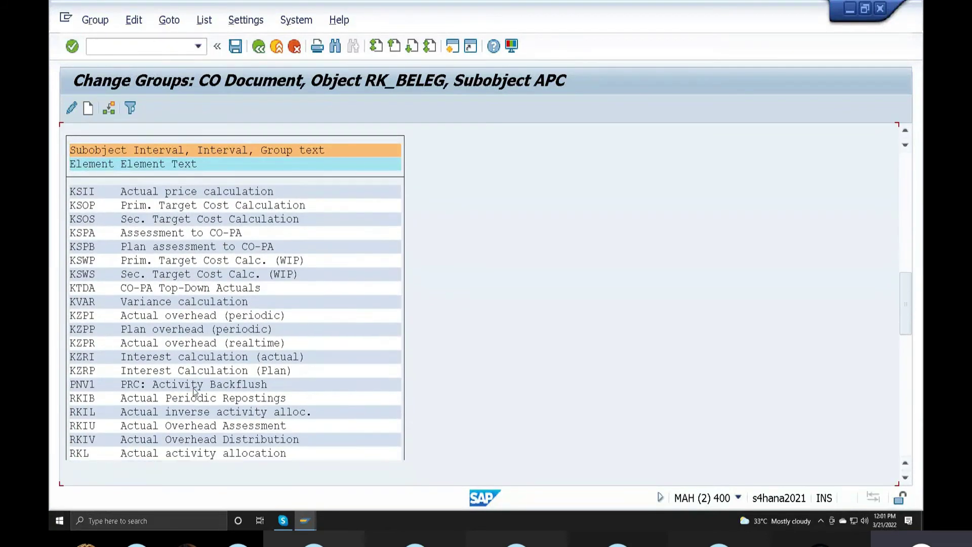
scroll(193, 394, down, 4)
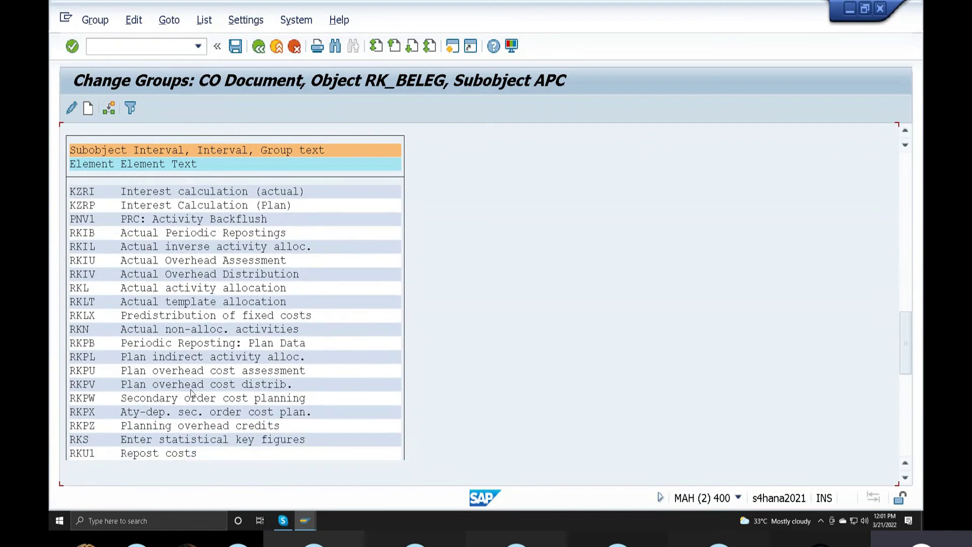
scroll(188, 394, down, 1)
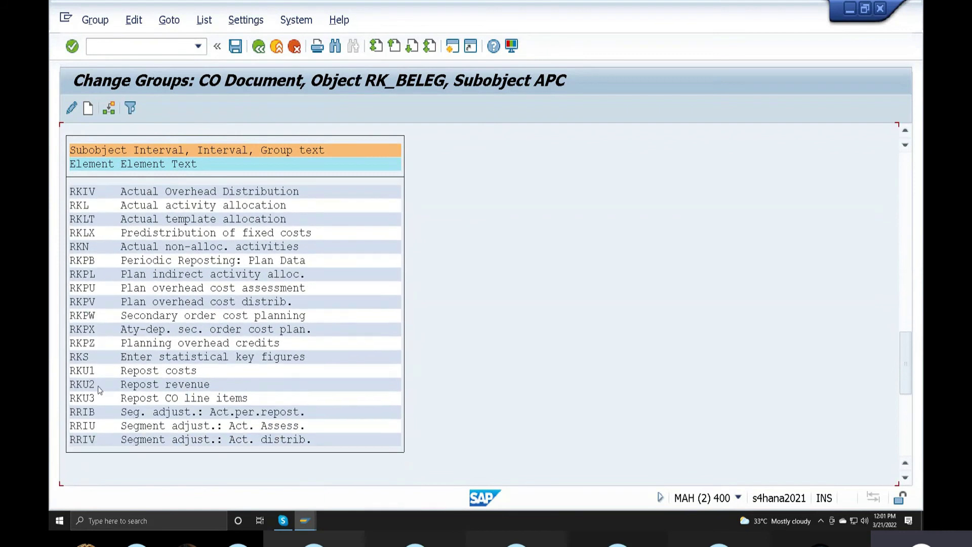
click(82, 371)
key(Down)
key(Down)
click(157, 372)
click(174, 386)
click(156, 399)
click(87, 372)
click(129, 108)
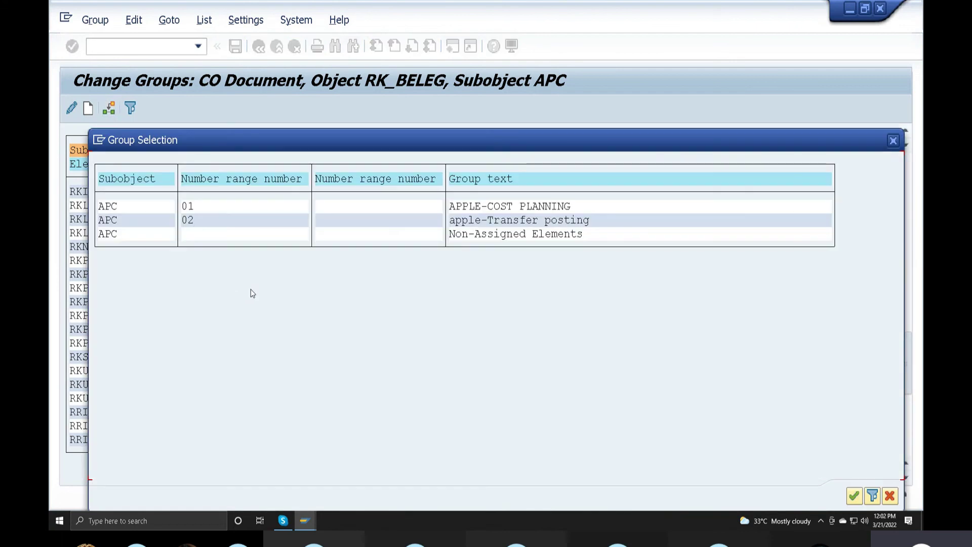
click(854, 496)
Step: Assign RKU2 (Repost revenue) to the apple-Transfer posting group with number range 02
click(906, 245)
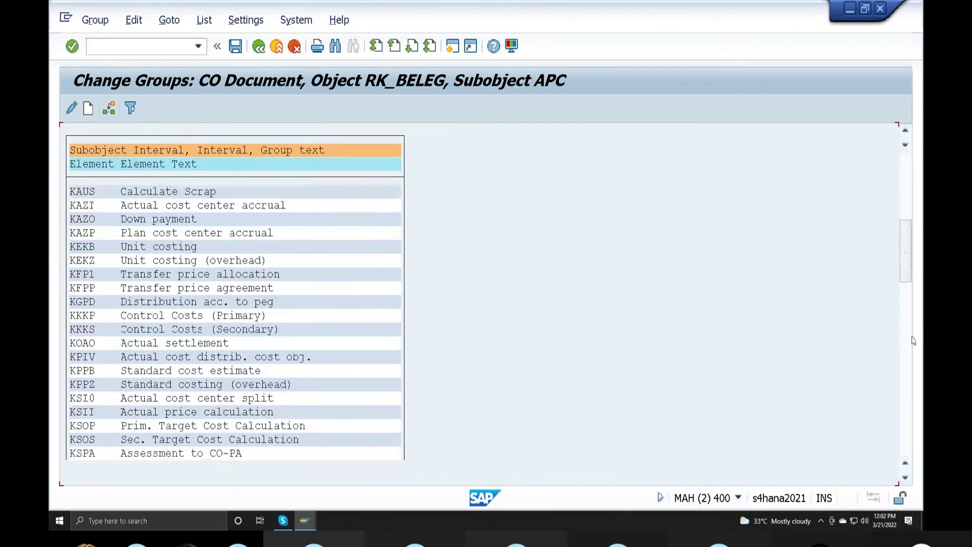
click(907, 348)
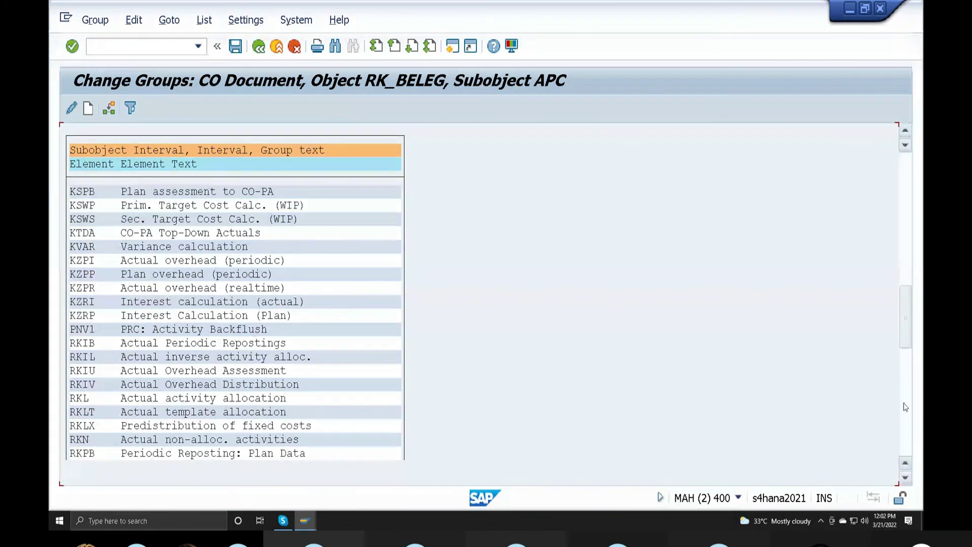
click(908, 349)
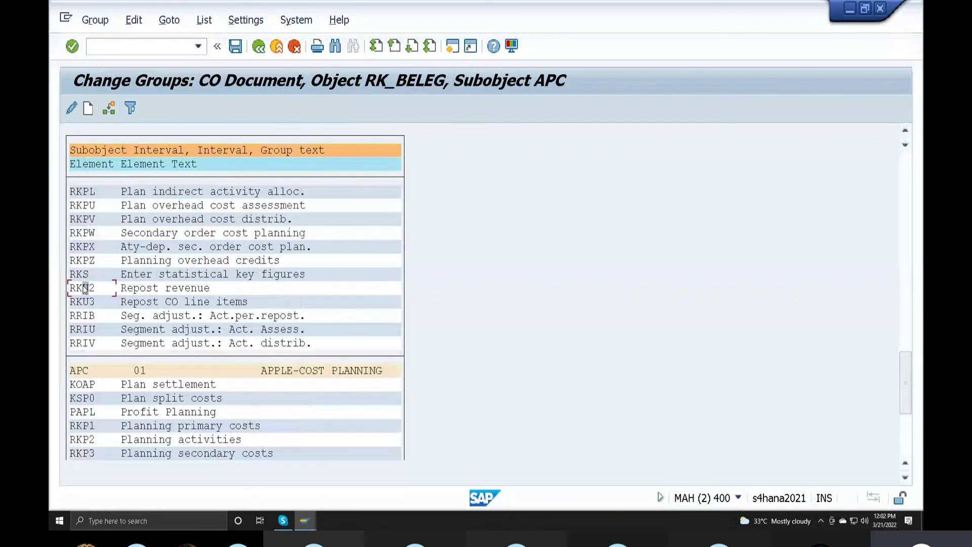
click(109, 109)
click(115, 220)
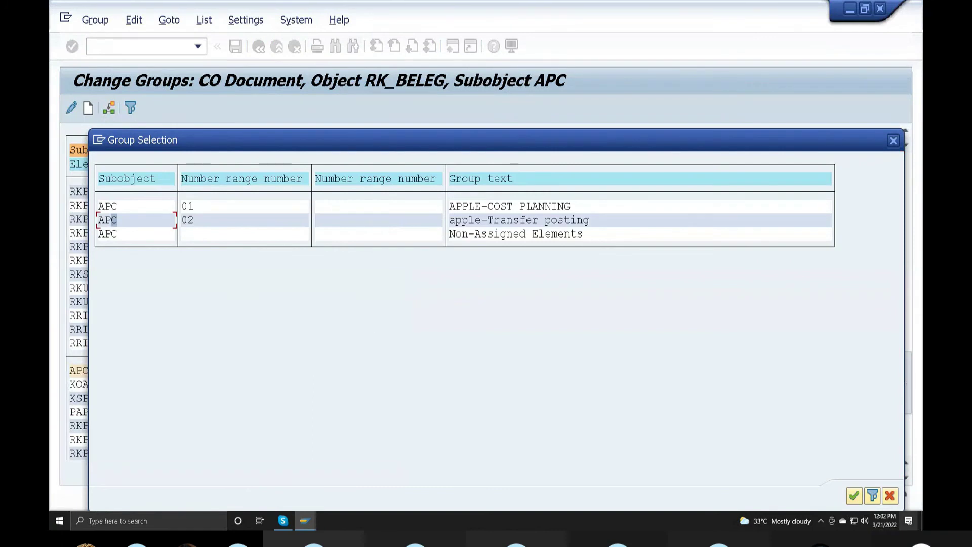
click(854, 496)
Step: Assign RKU3 (Repost CO line items) to the apple-Transfer posting group and save the group changes
drag(909, 212, 907, 390)
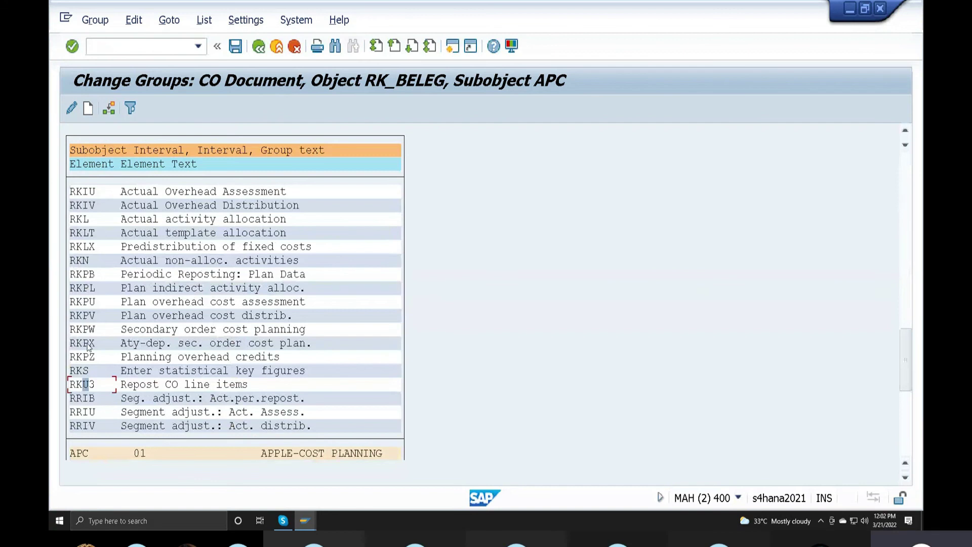
click(108, 108)
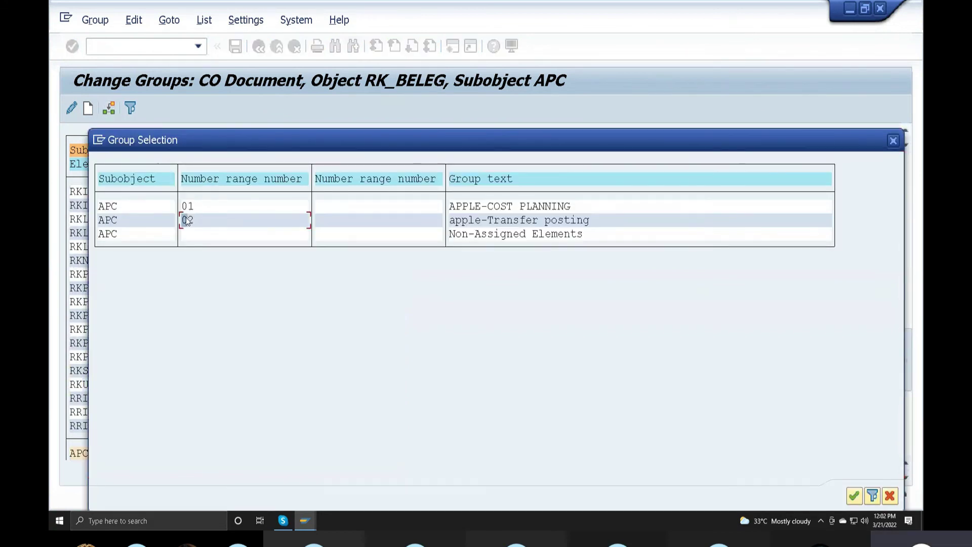
click(854, 495)
drag(907, 162, 910, 426)
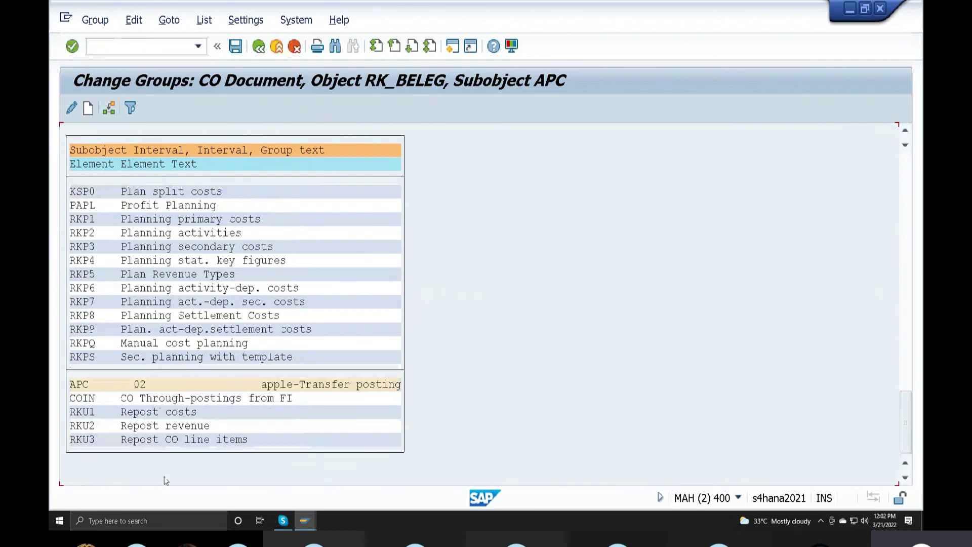
click(241, 48)
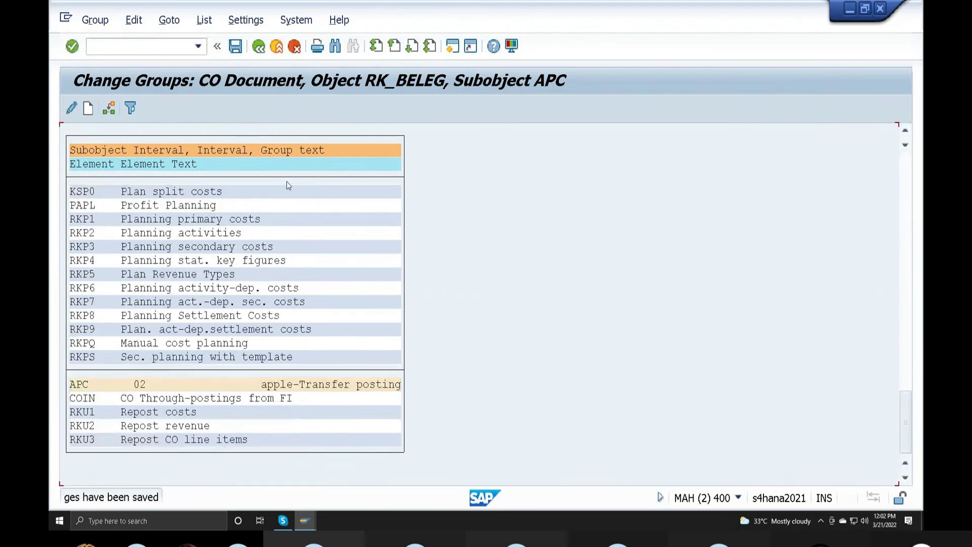
Step: Review the APC number range groups and the remaining non-assigned elements, including the statistical key figures entry
scroll(196, 152, up, 10)
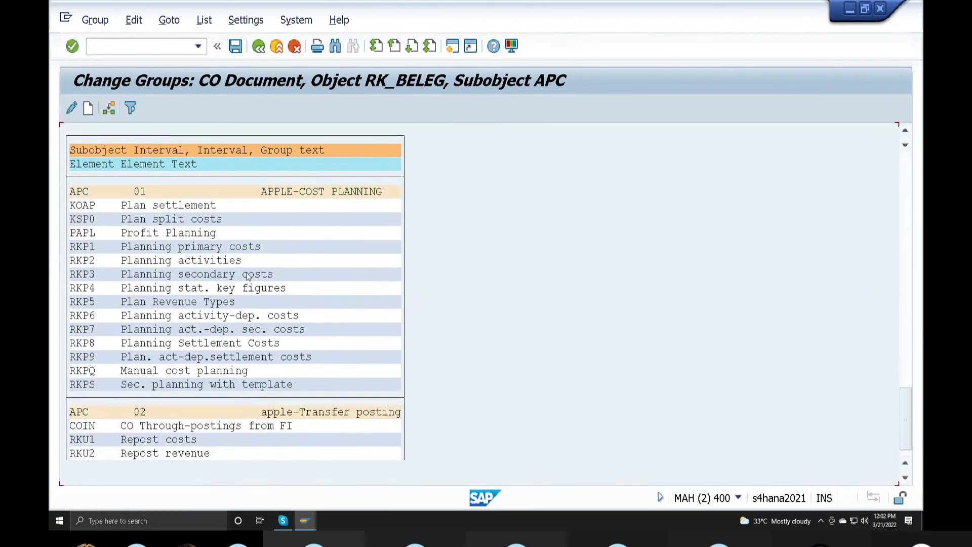
scroll(172, 174, up, 5)
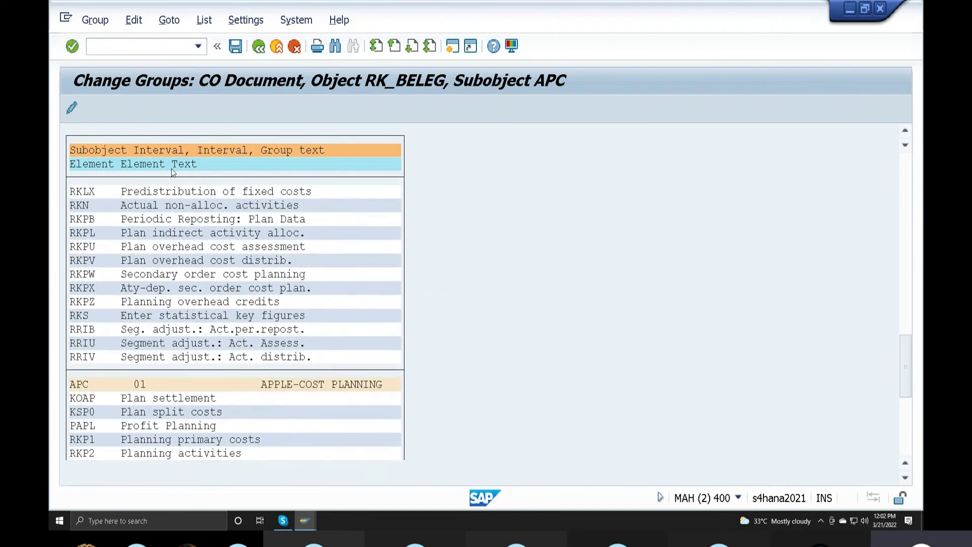
scroll(172, 174, up, 3)
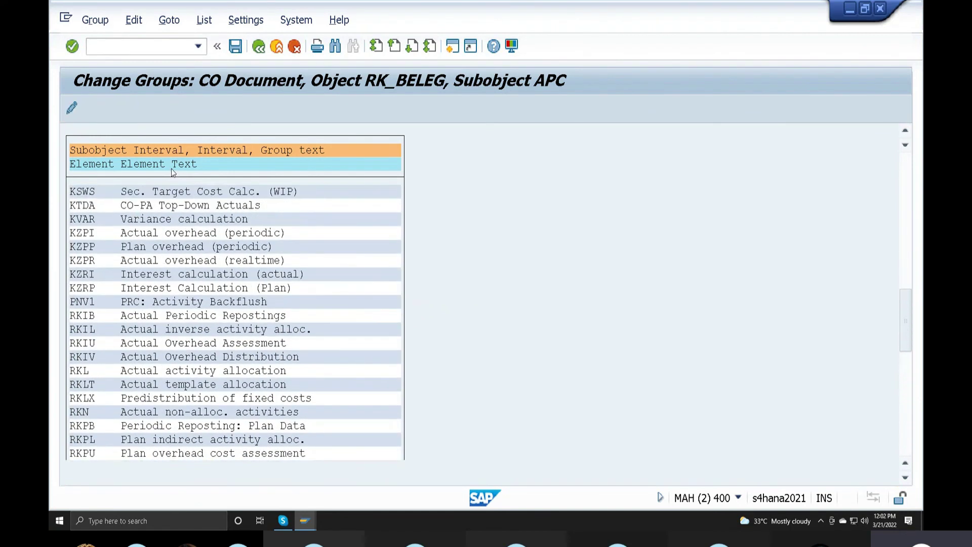
scroll(173, 173, up, 2)
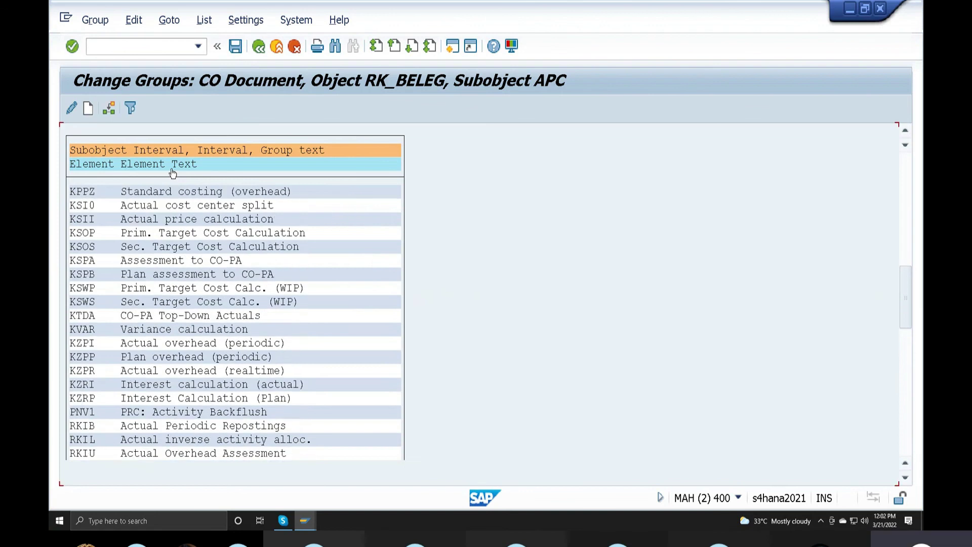
scroll(172, 174, up, 4)
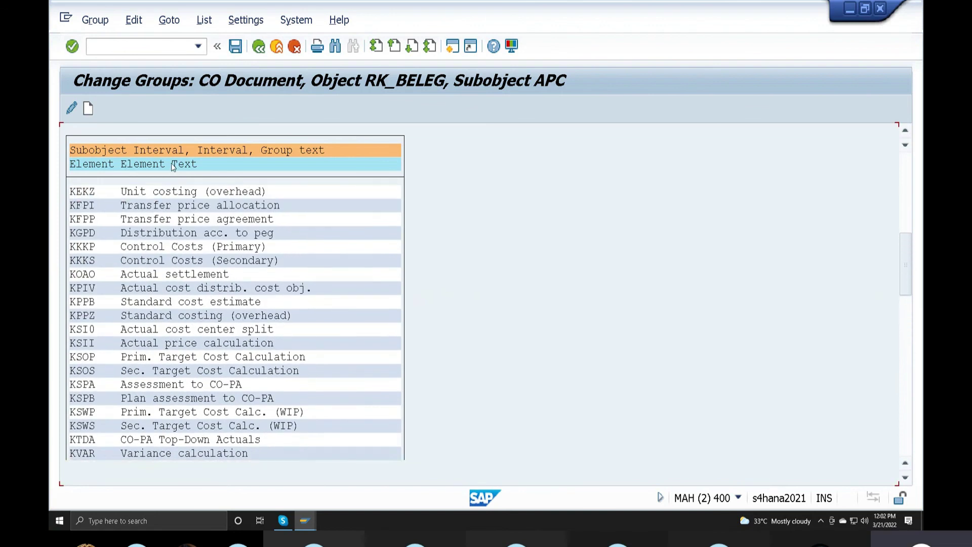
drag(906, 263, 906, 184)
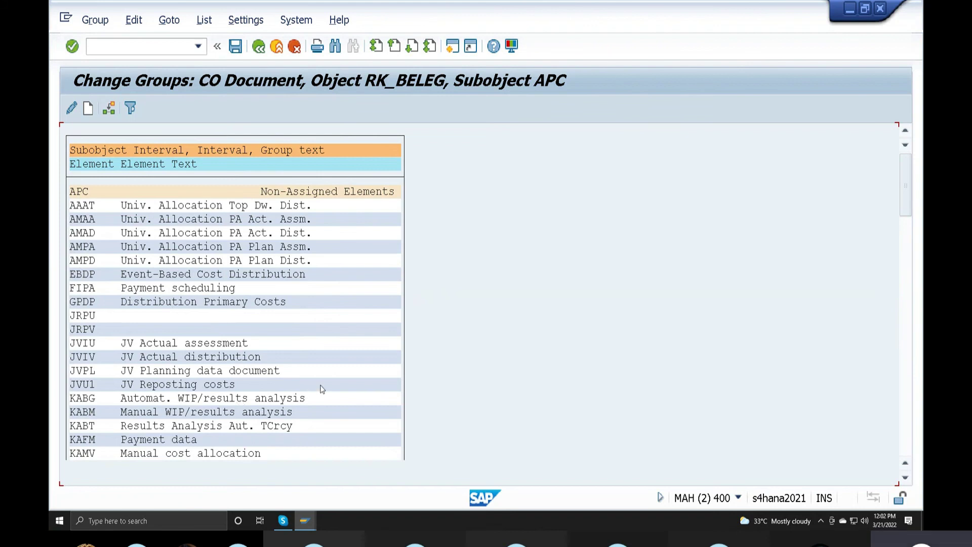
scroll(328, 357, down, 7)
scroll(318, 384, down, 1)
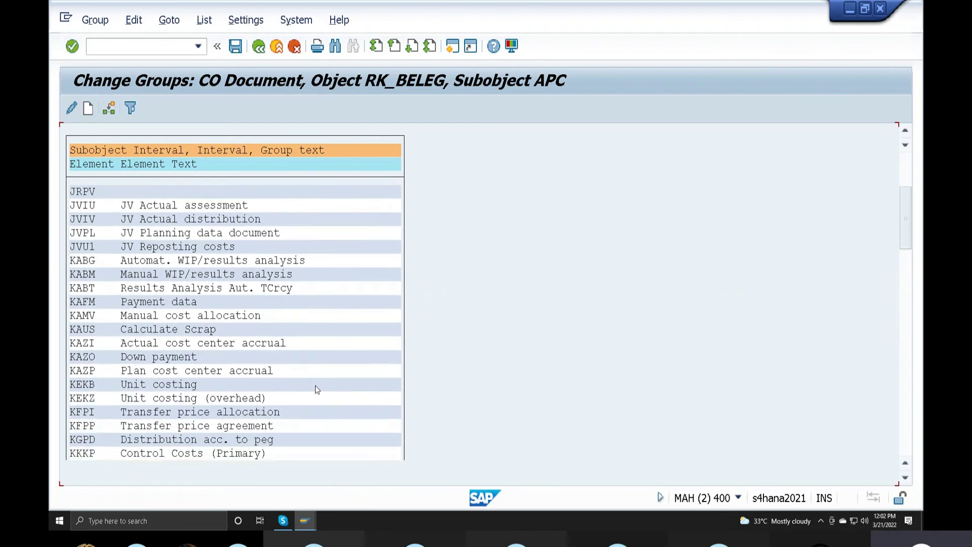
scroll(201, 323, down, 6)
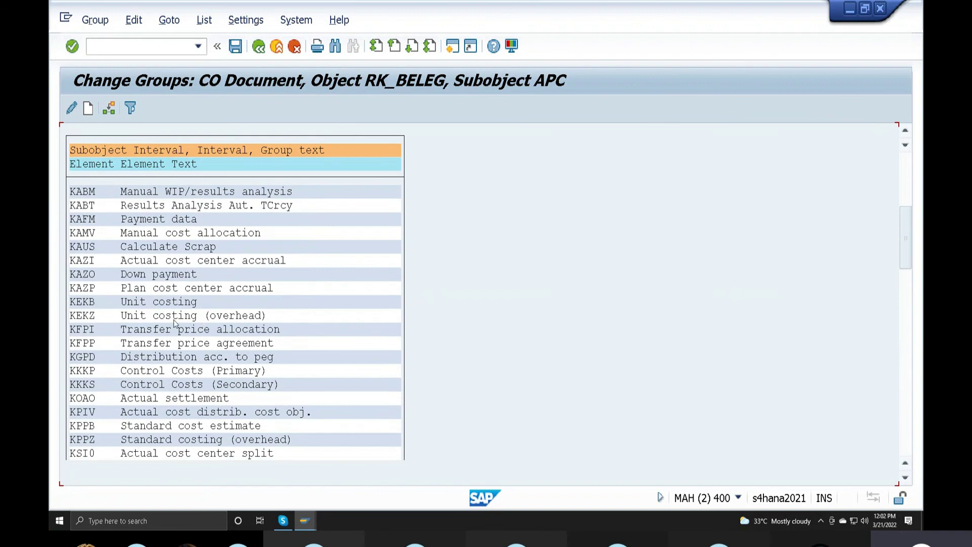
scroll(201, 321, down, 2)
scroll(201, 322, down, 3)
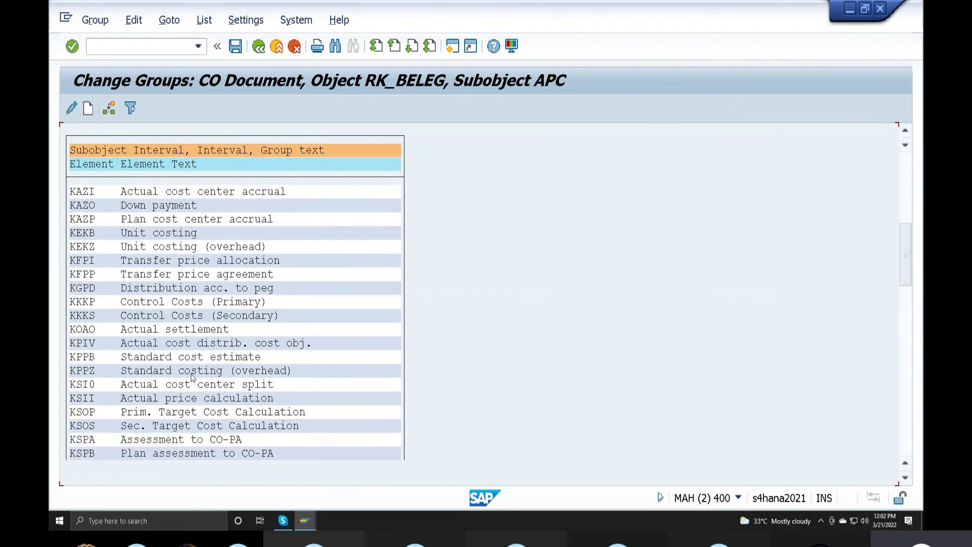
scroll(239, 374, down, 3)
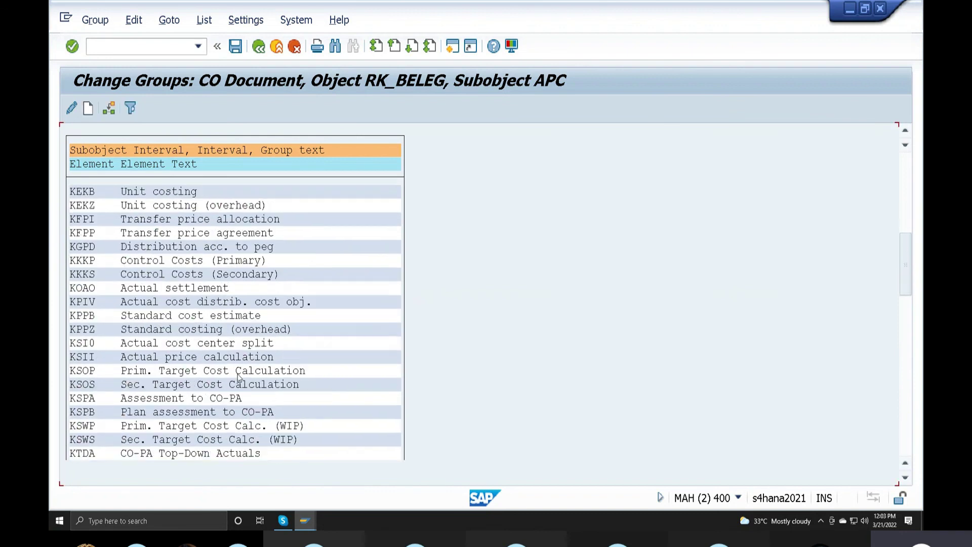
scroll(240, 408, down, 2)
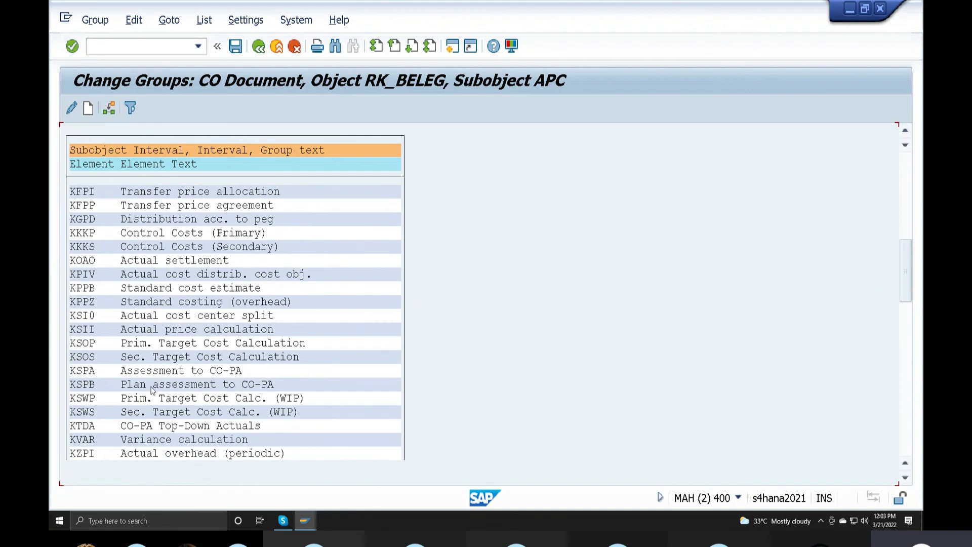
scroll(166, 386, down, 2)
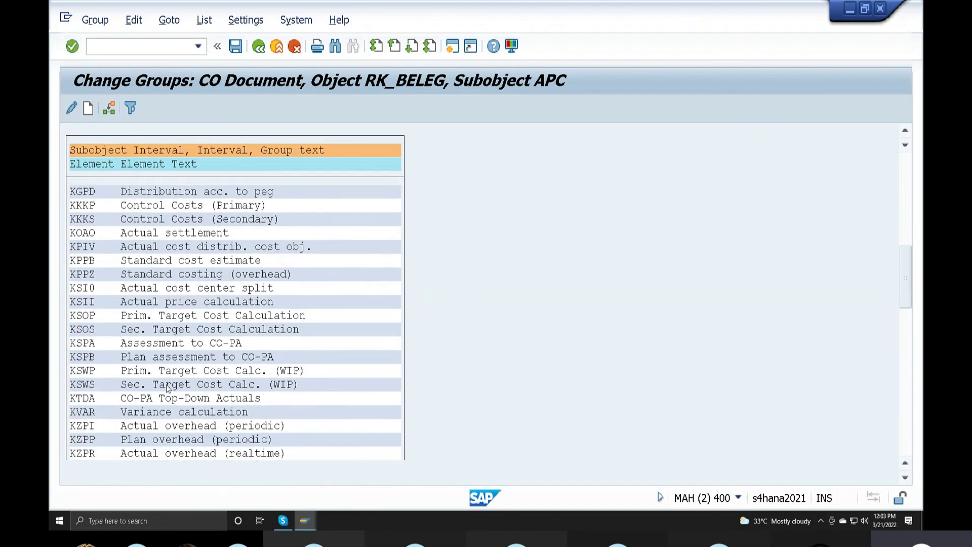
scroll(167, 387, down, 7)
scroll(167, 389, down, 3)
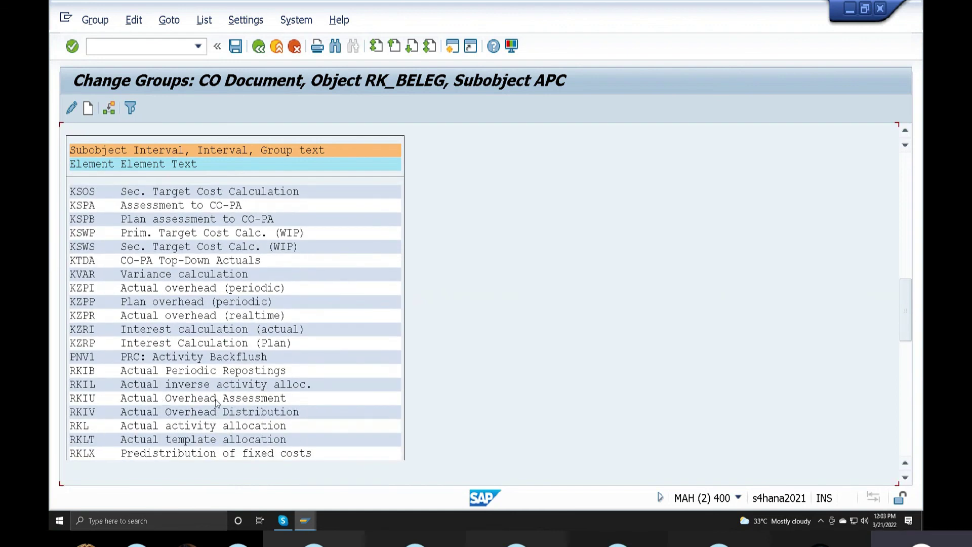
scroll(216, 402, down, 12)
scroll(212, 407, down, 8)
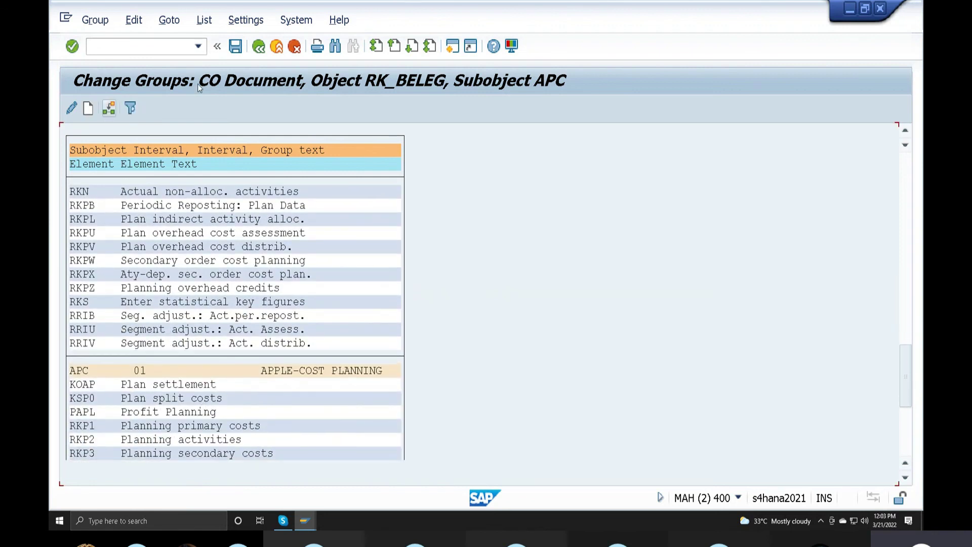
click(235, 46)
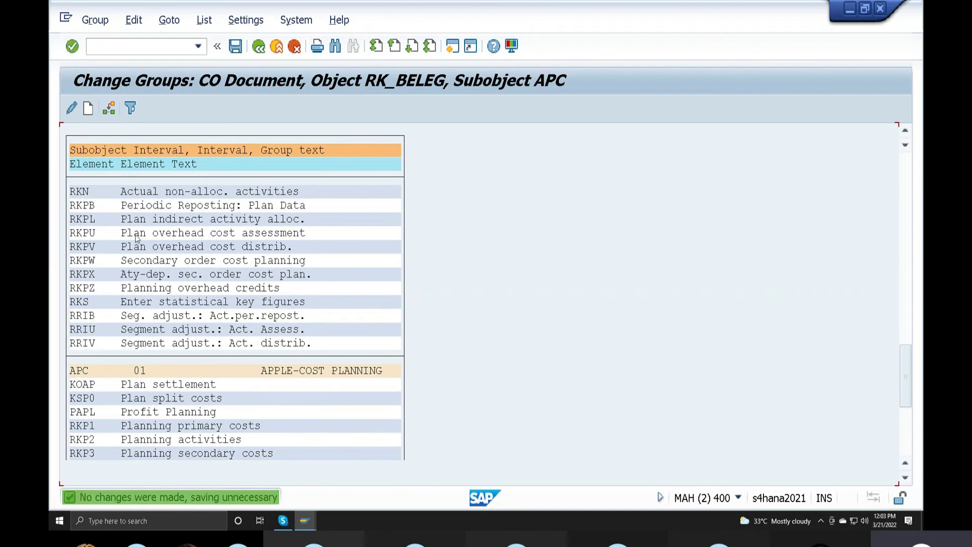
Step: Create and save the group APPLE-STASTICAL RATIS with number range 03 from 3000 to 4000, and return to the group list
click(88, 114)
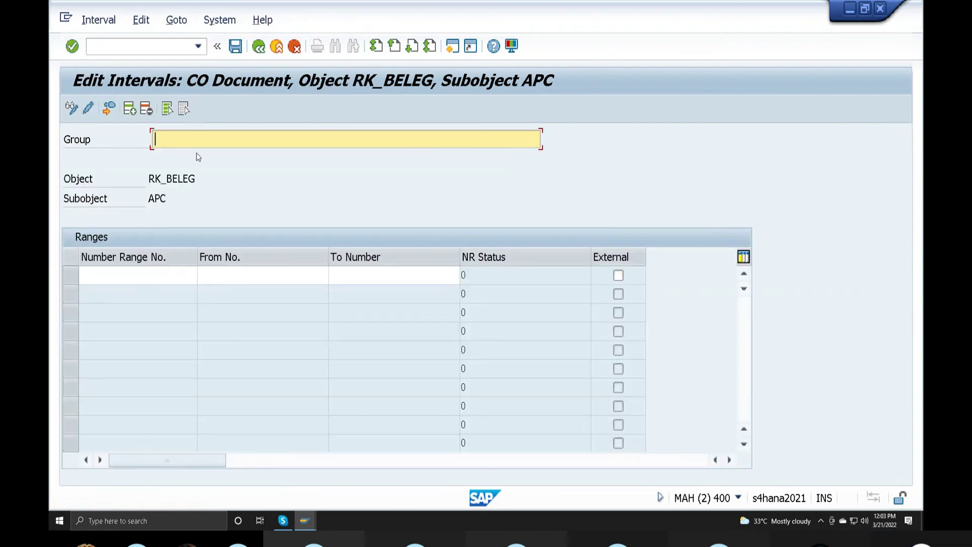
text(APPLE-STASTICAL)
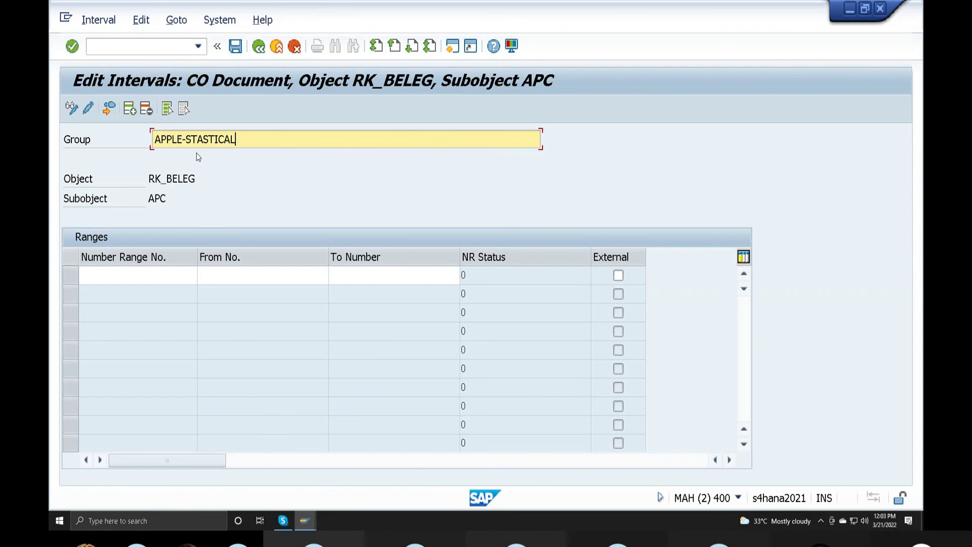
text( RATIS)
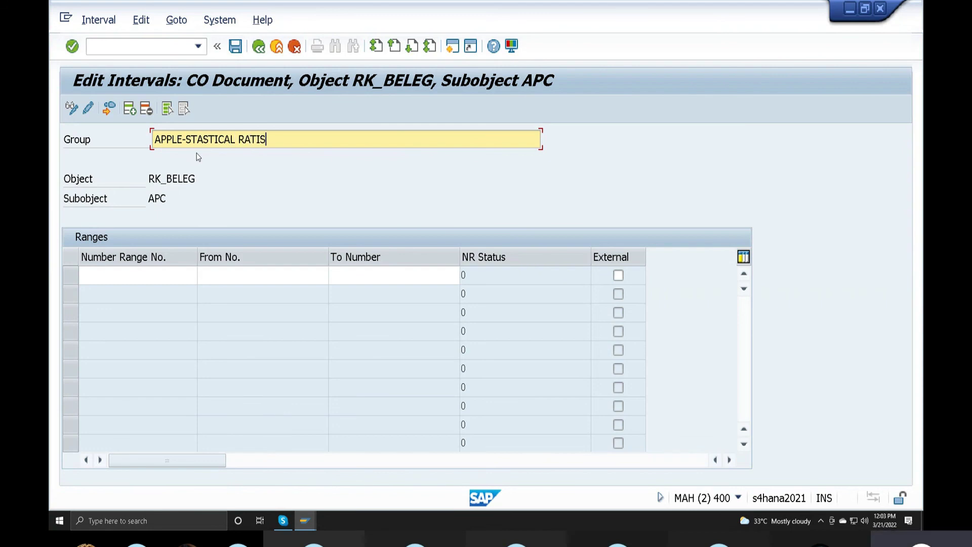
click(119, 280)
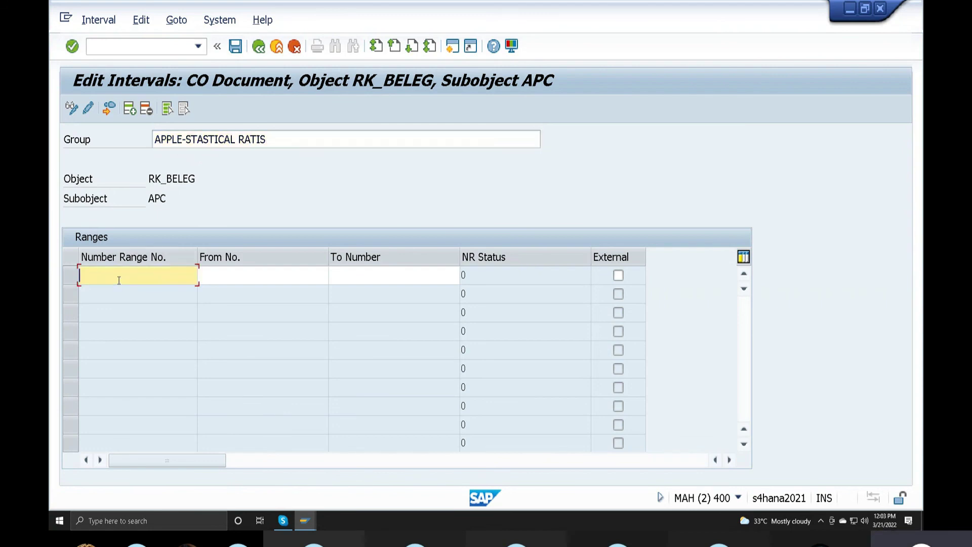
text(03)
click(223, 272)
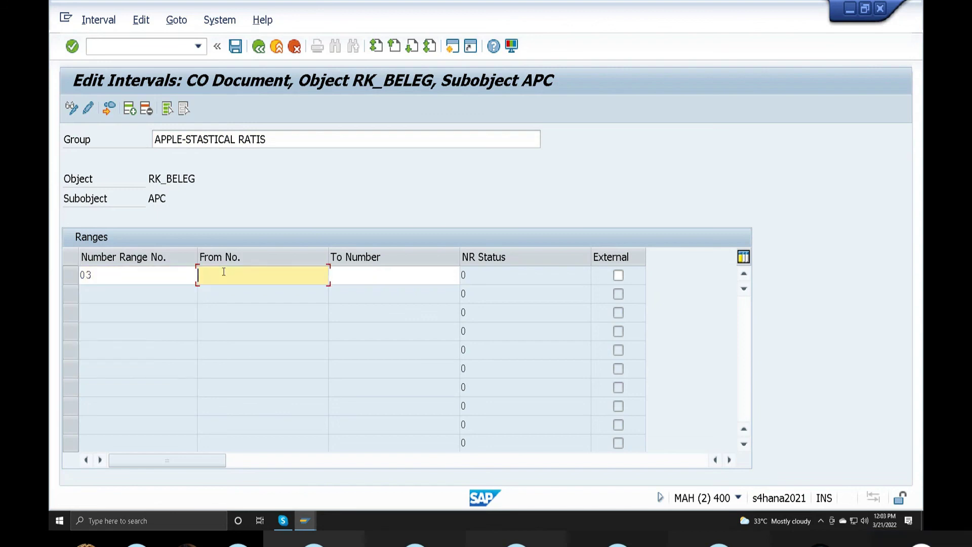
text(3000)
click(351, 279)
text(4000)
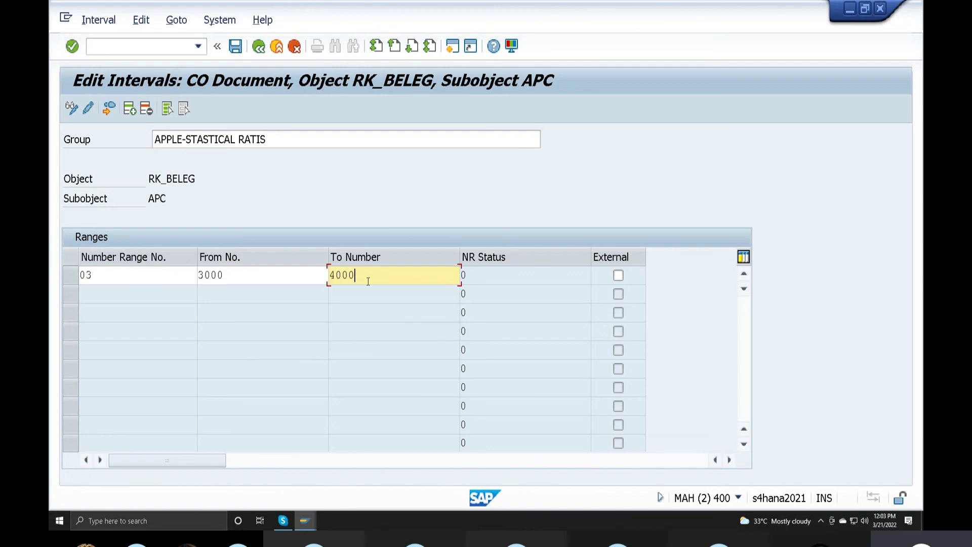
click(235, 47)
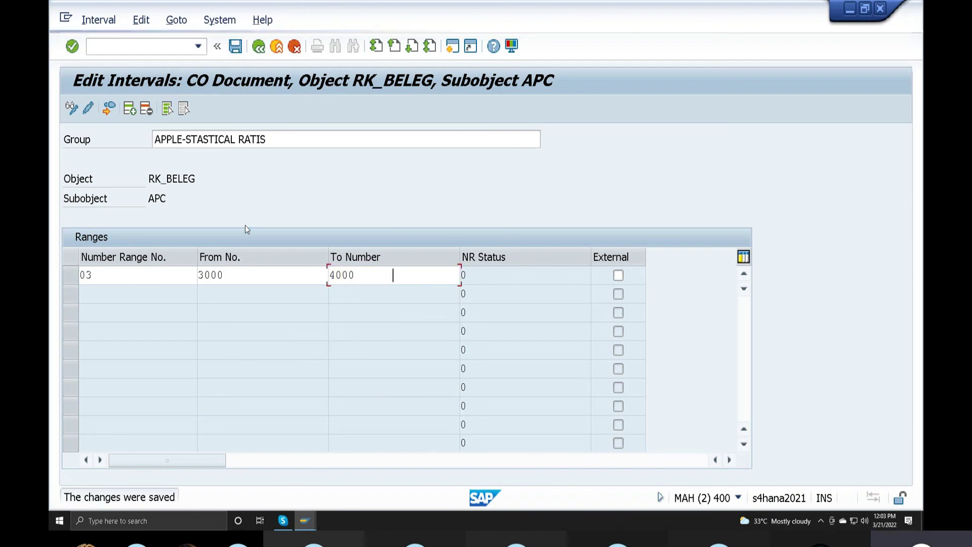
click(259, 46)
Step: Assign the non-assigned element RKS (Enter statistical key figures) to the APPLE-STASTICAL RATIS group with number range 03
drag(905, 193, 908, 402)
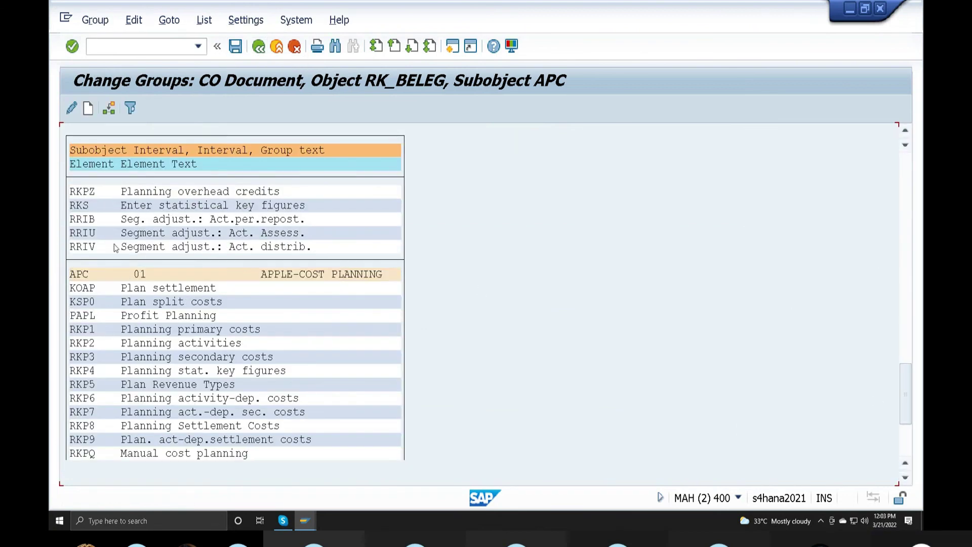
click(131, 207)
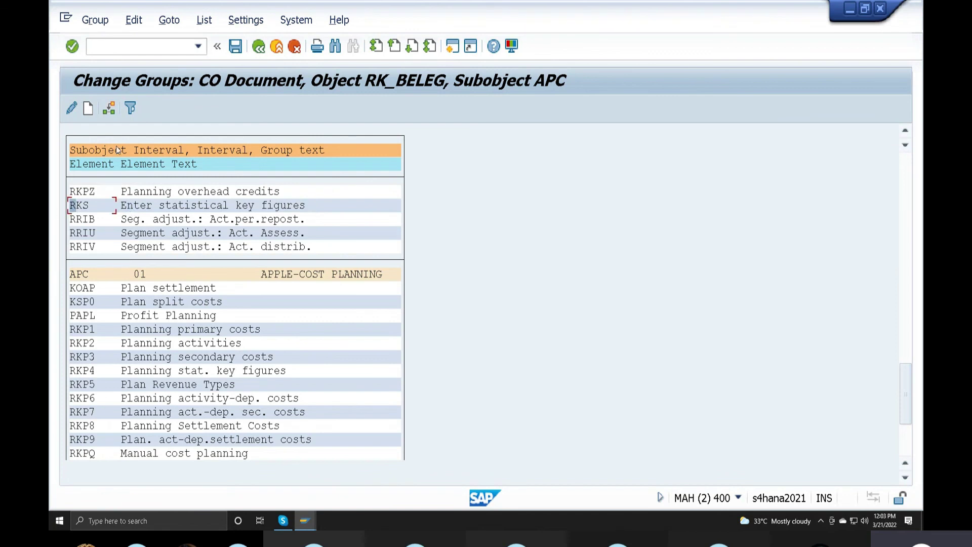
click(108, 108)
click(112, 238)
click(854, 497)
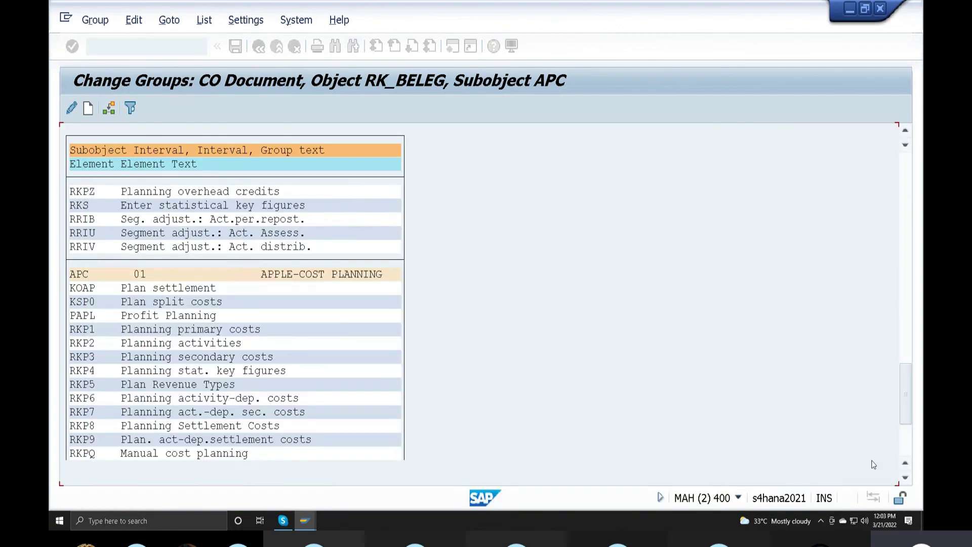
scroll(916, 380, down, 10)
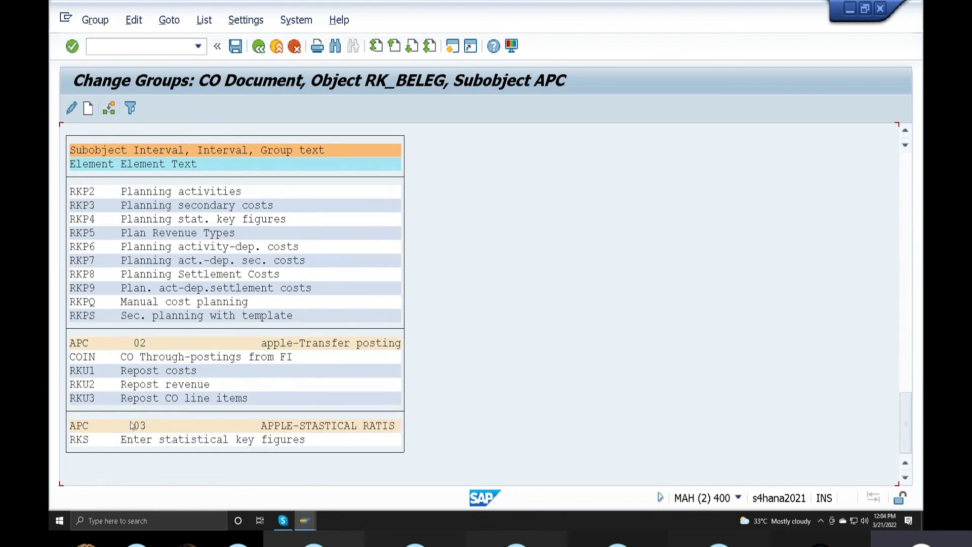
Step: Save the group changes and leave number range maintenance to return to the IMG structure
click(78, 442)
click(236, 46)
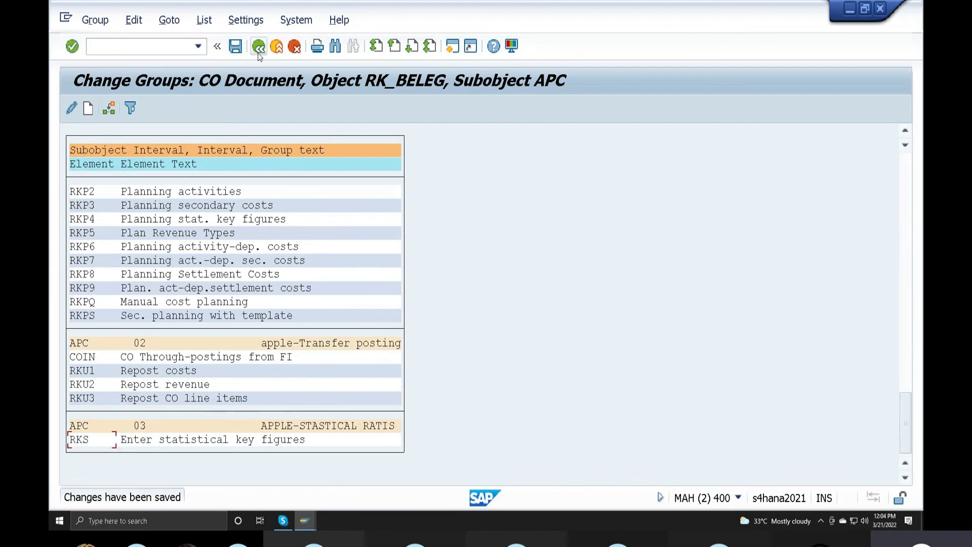
click(259, 47)
click(259, 48)
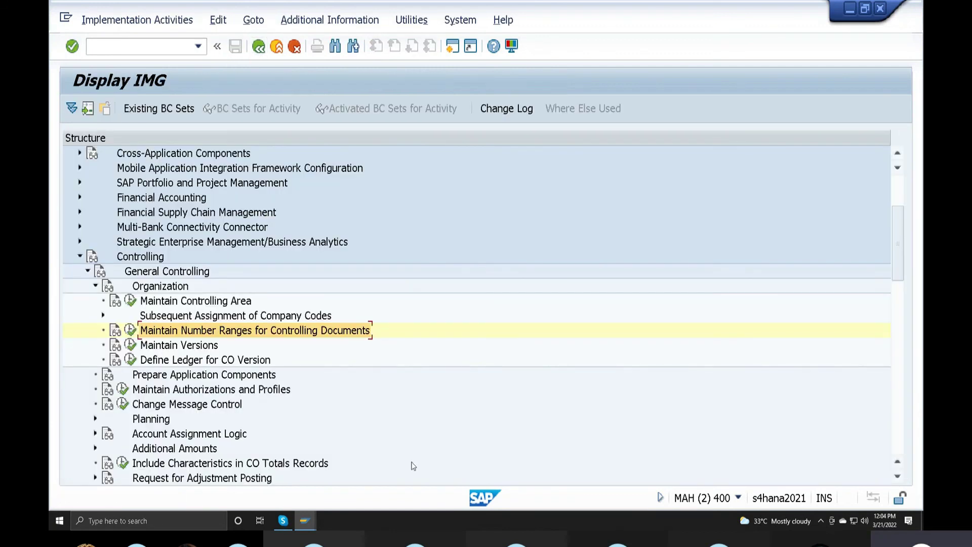